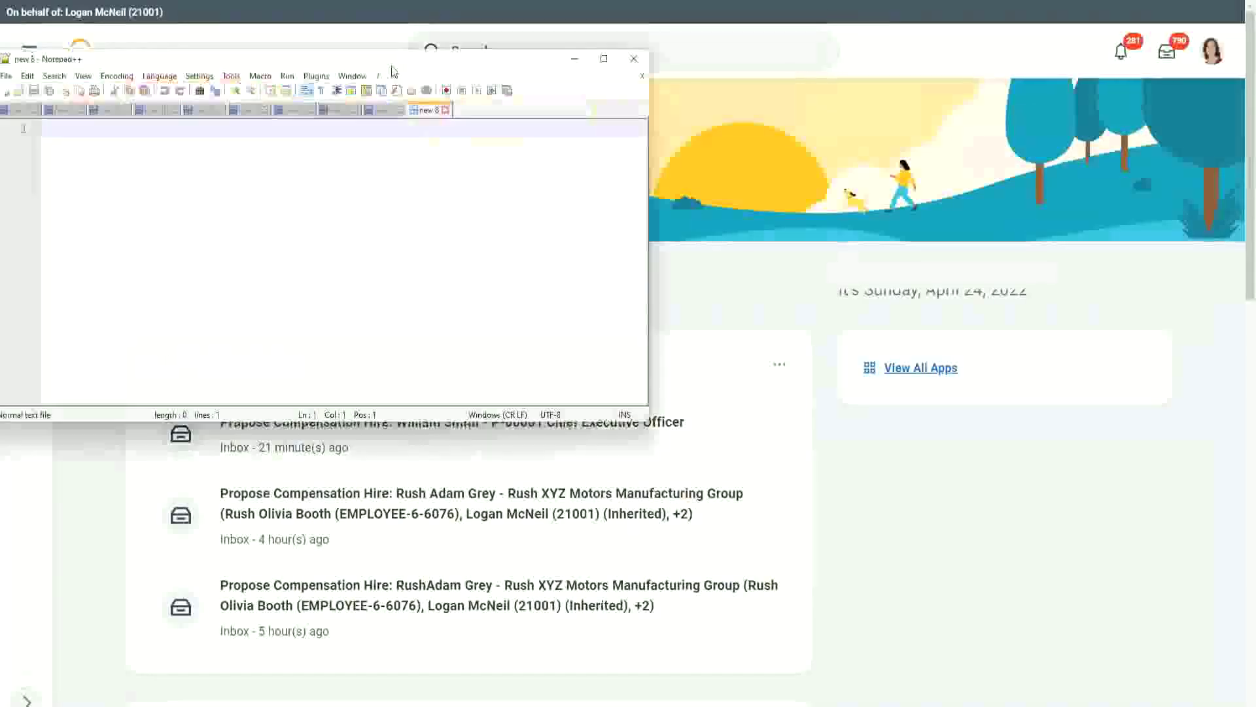
# - Start the maximized empty 'new 8' note with two blank lines
pyautogui.press('Return')
pyautogui.press('Return')
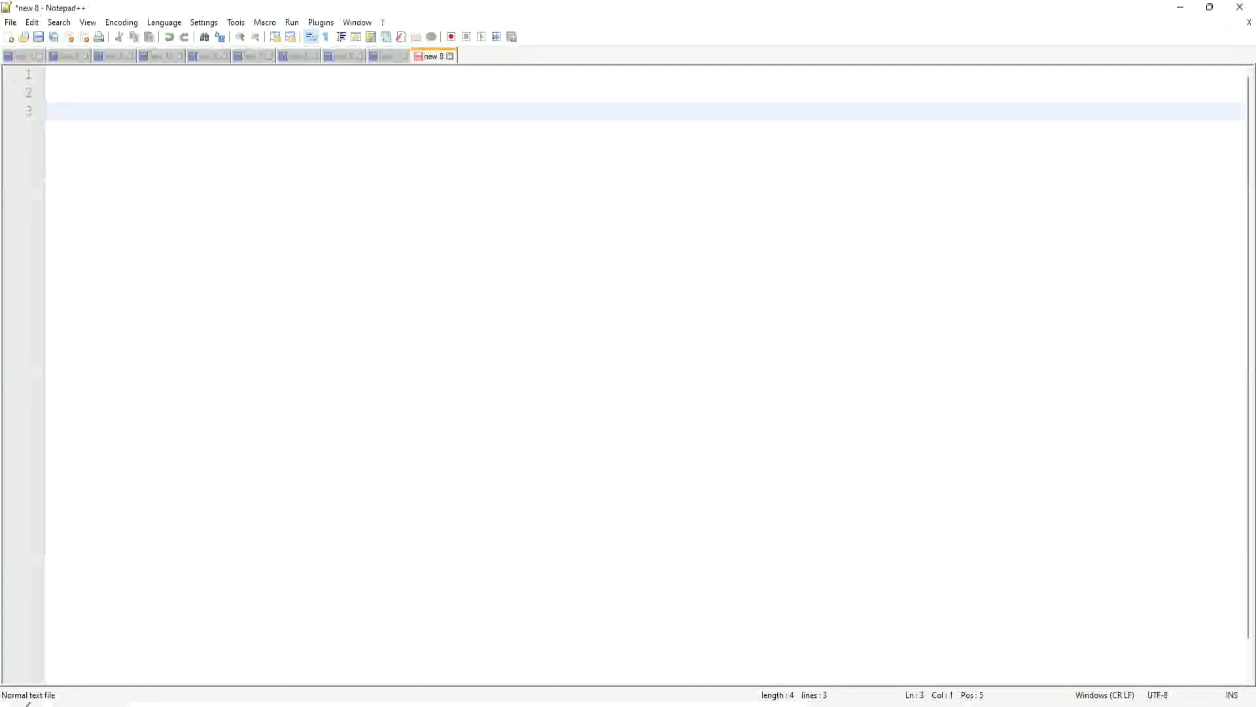
# - Paste 'Dependent Information : Dependent' and 'Employee Information : Worker' starting on line 2
pyautogui.click(79, 94)
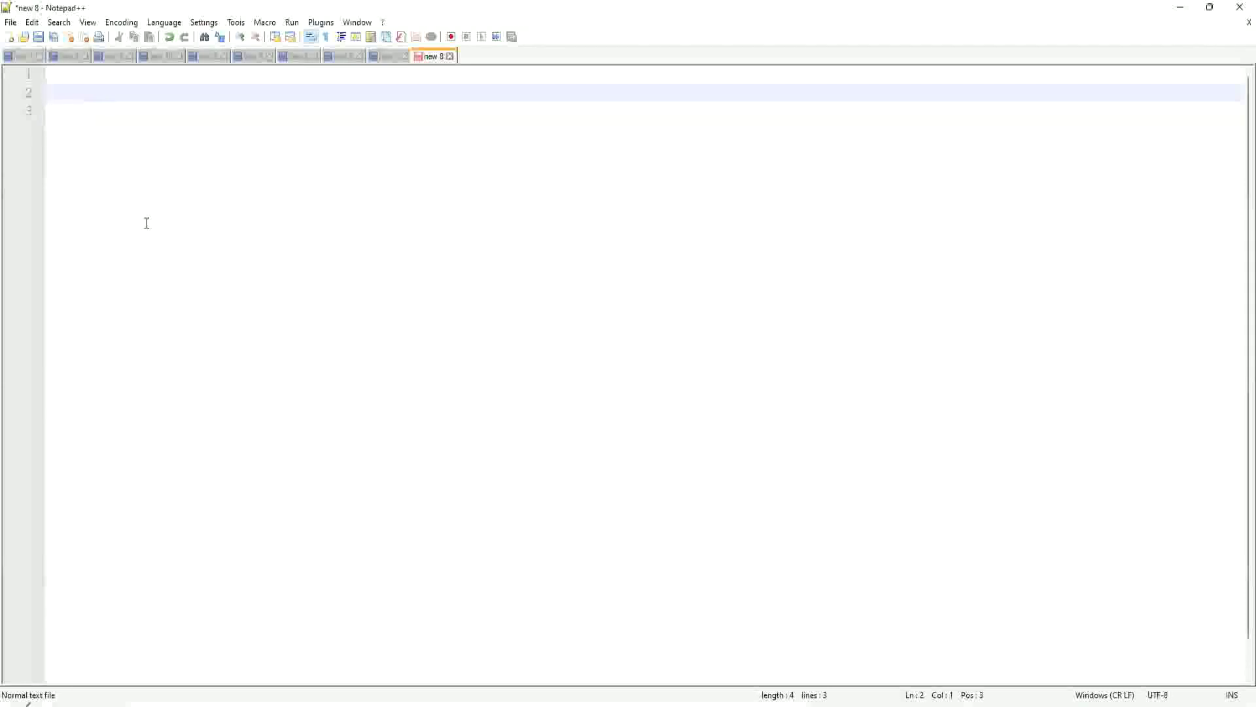
pyautogui.hotkey('ctrl', 'v')
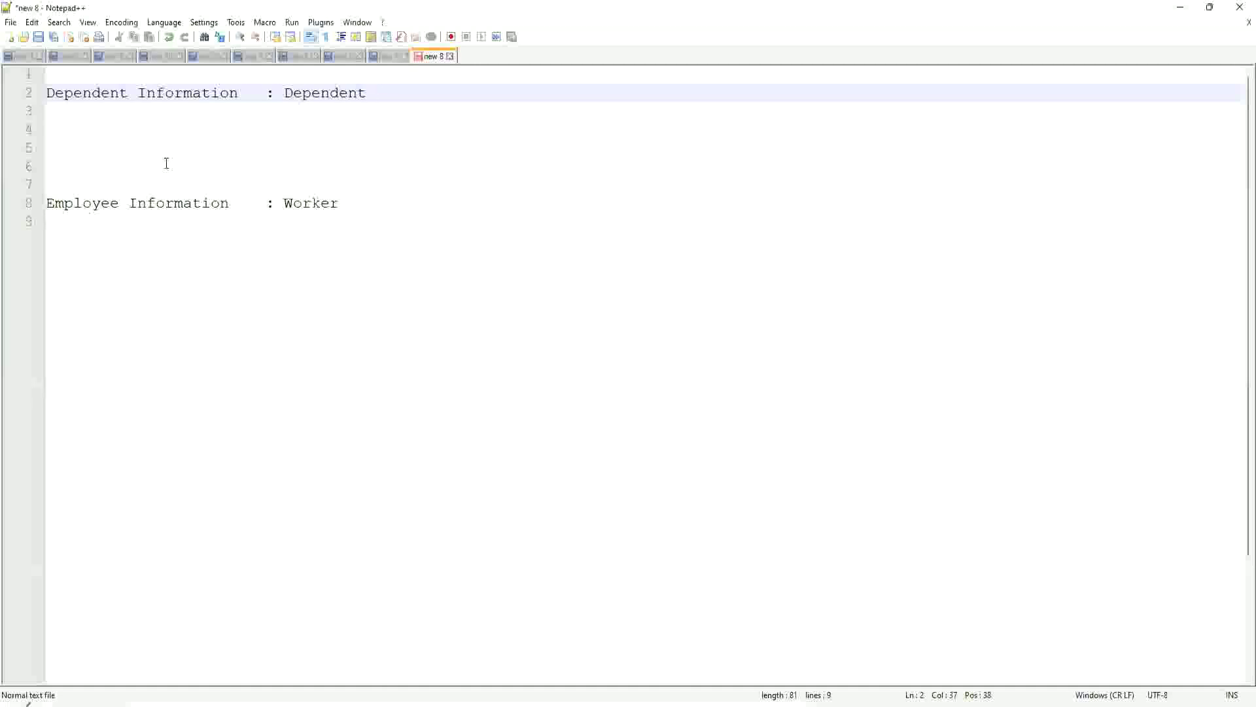
pyautogui.click(373, 203)
pyautogui.press('Down')
# - Alternate the cursor between Dependent on line 2 and Worker on line 8 to compare them
pyautogui.click(313, 94)
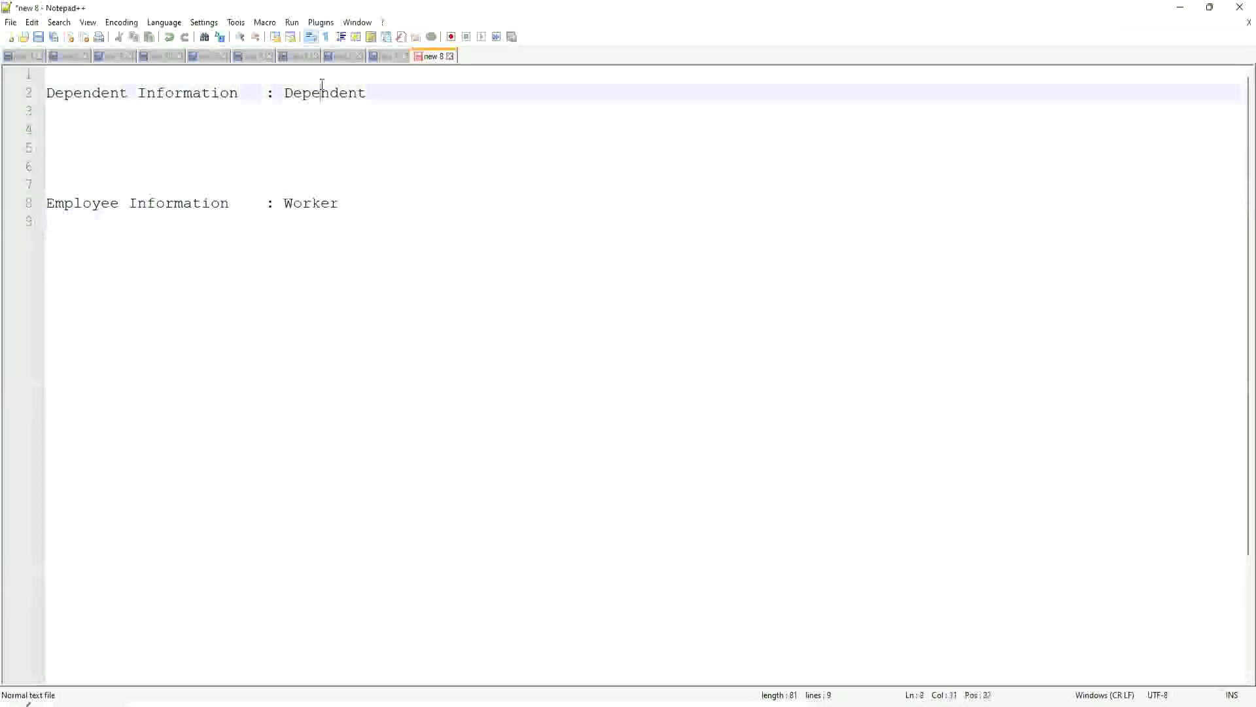
pyautogui.click(298, 203)
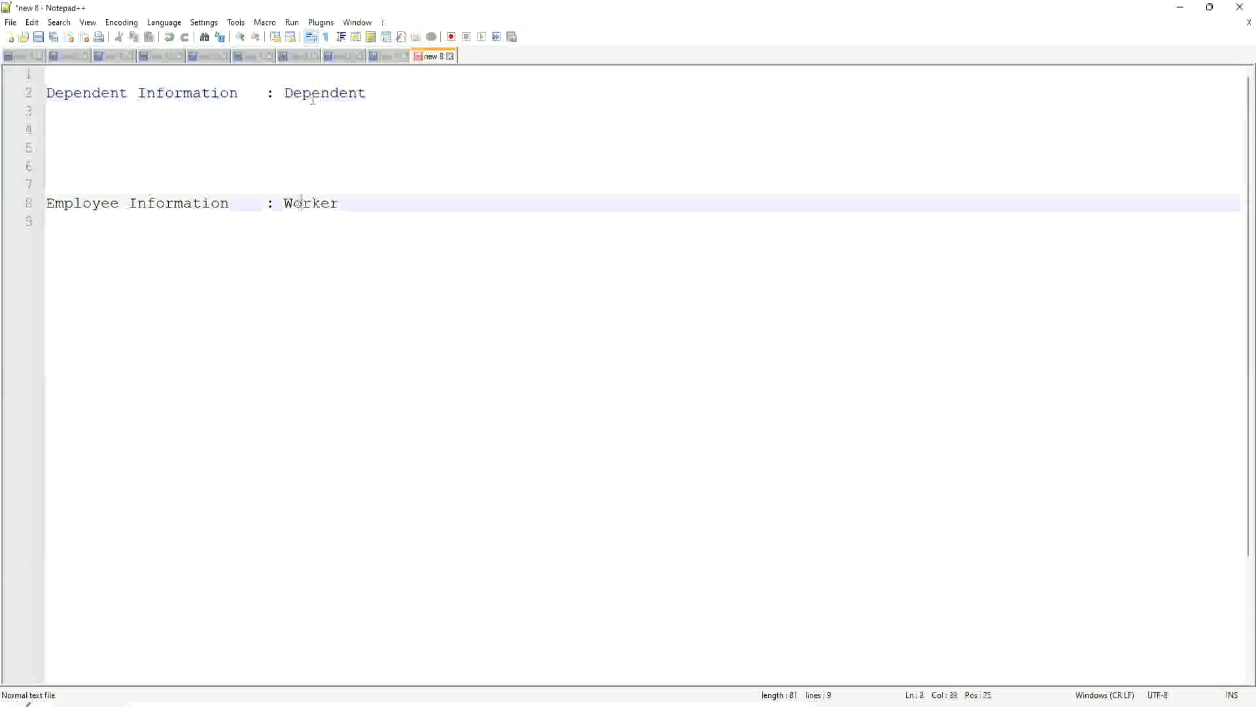
pyautogui.click(312, 95)
pyautogui.click(310, 218)
pyautogui.click(307, 97)
pyautogui.click(300, 203)
pyautogui.click(307, 99)
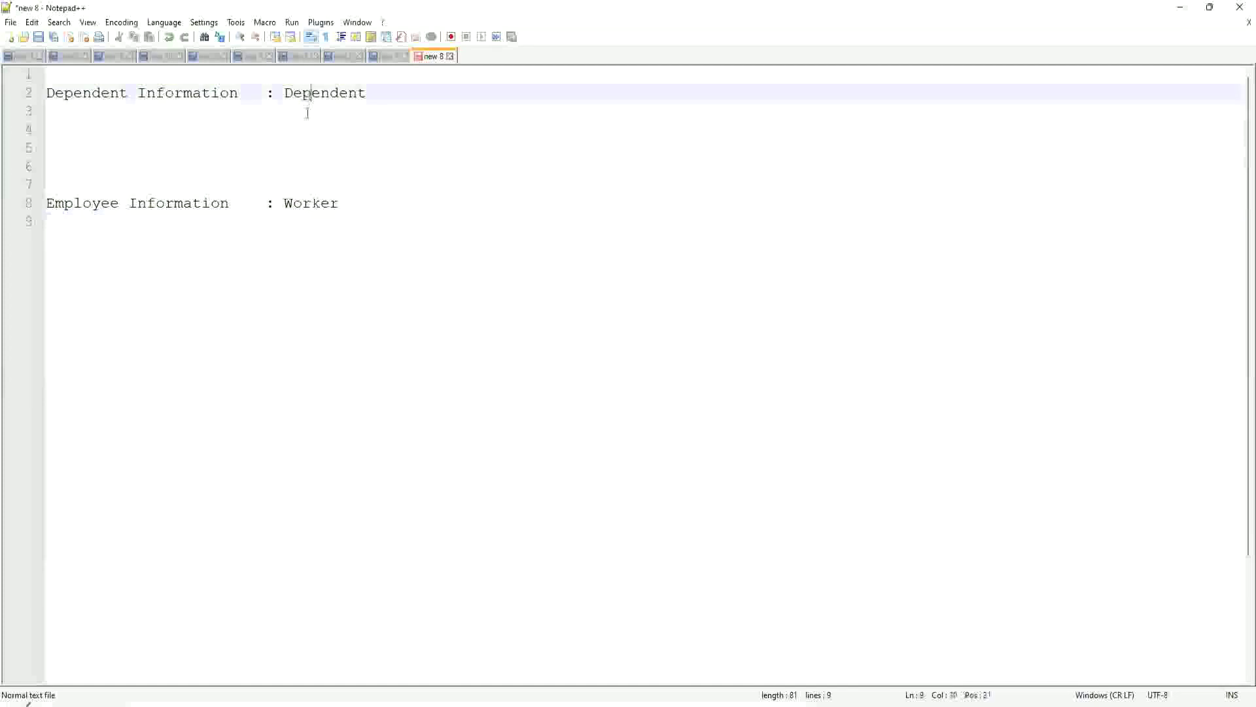
pyautogui.click(308, 203)
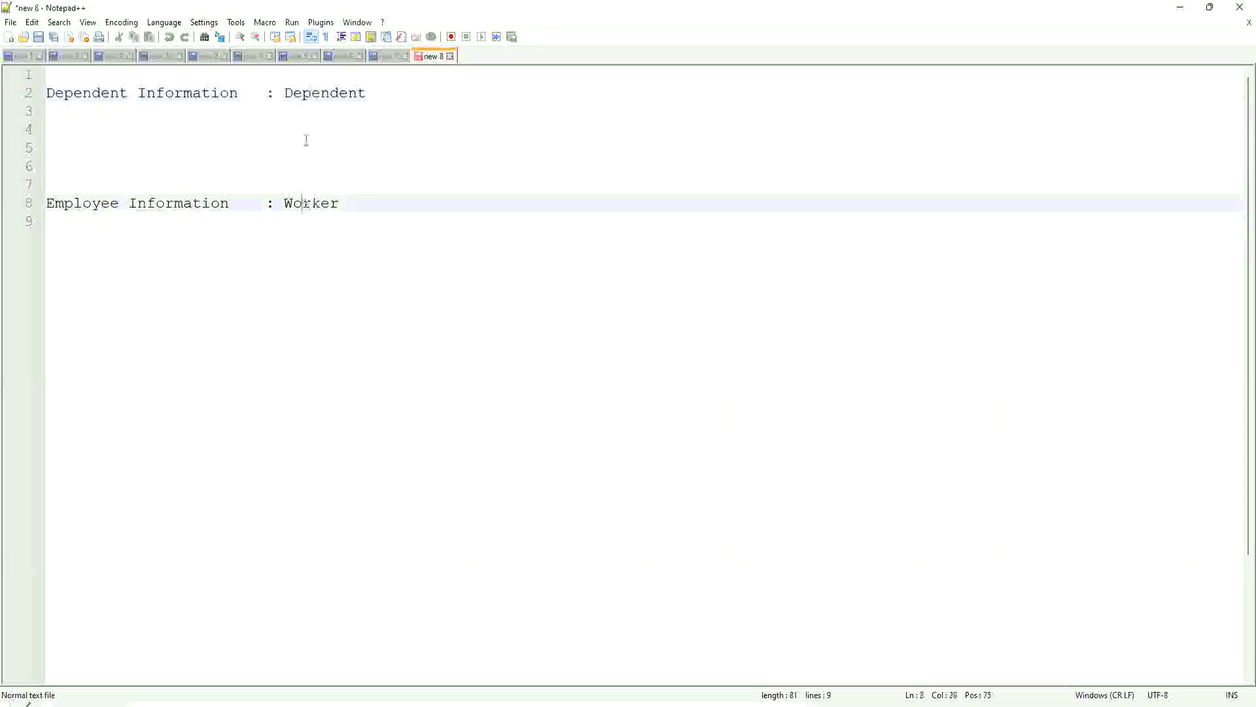
pyautogui.click(321, 96)
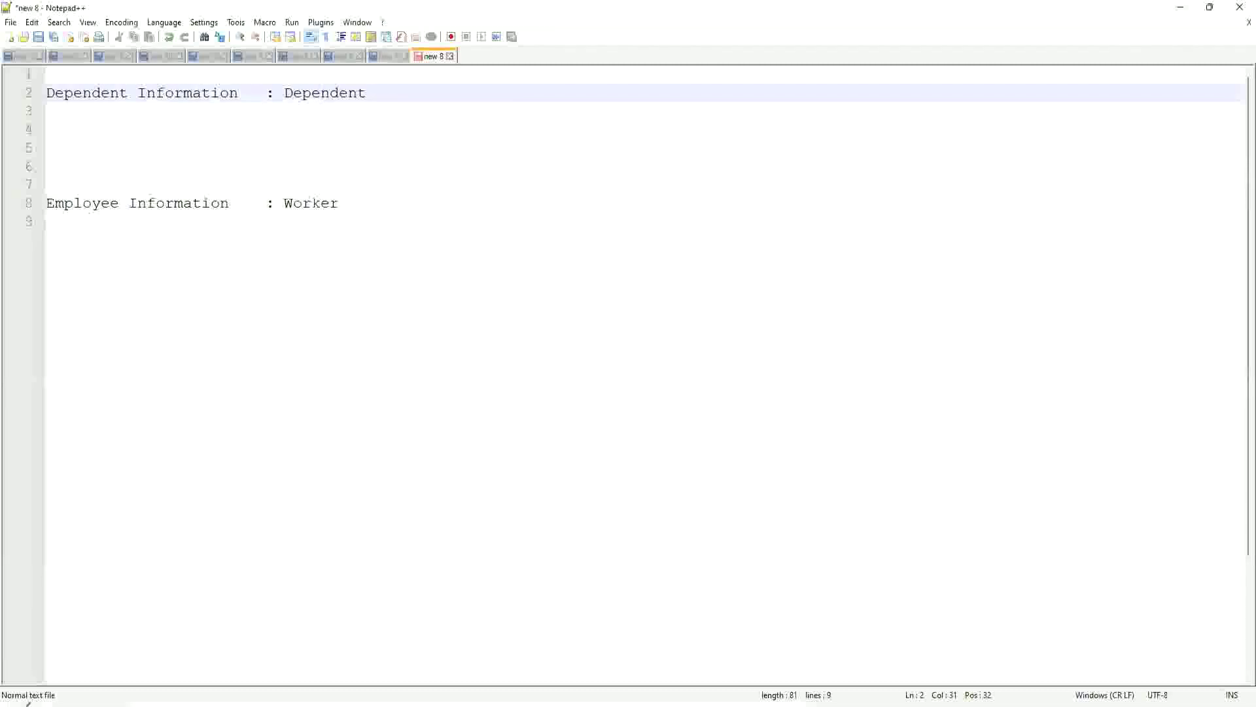
# - Annotate a red arrow from Worker to Dependent labelled 'Worker:Dependent(s) = 1:many' on one line
pyautogui.hotkey('ctrl', '2')
pyautogui.moveTo(307, 106); pyautogui.dragTo(306, 195)
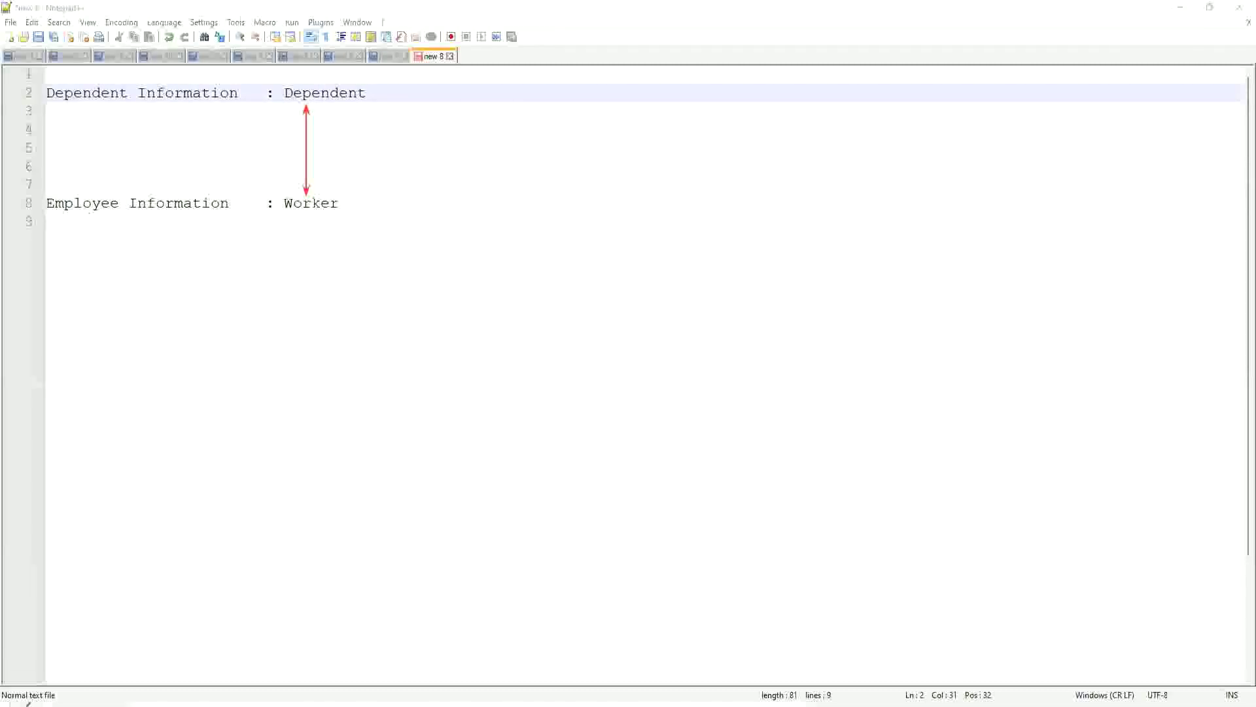
pyautogui.click(316, 153)
pyautogui.write('Worker')
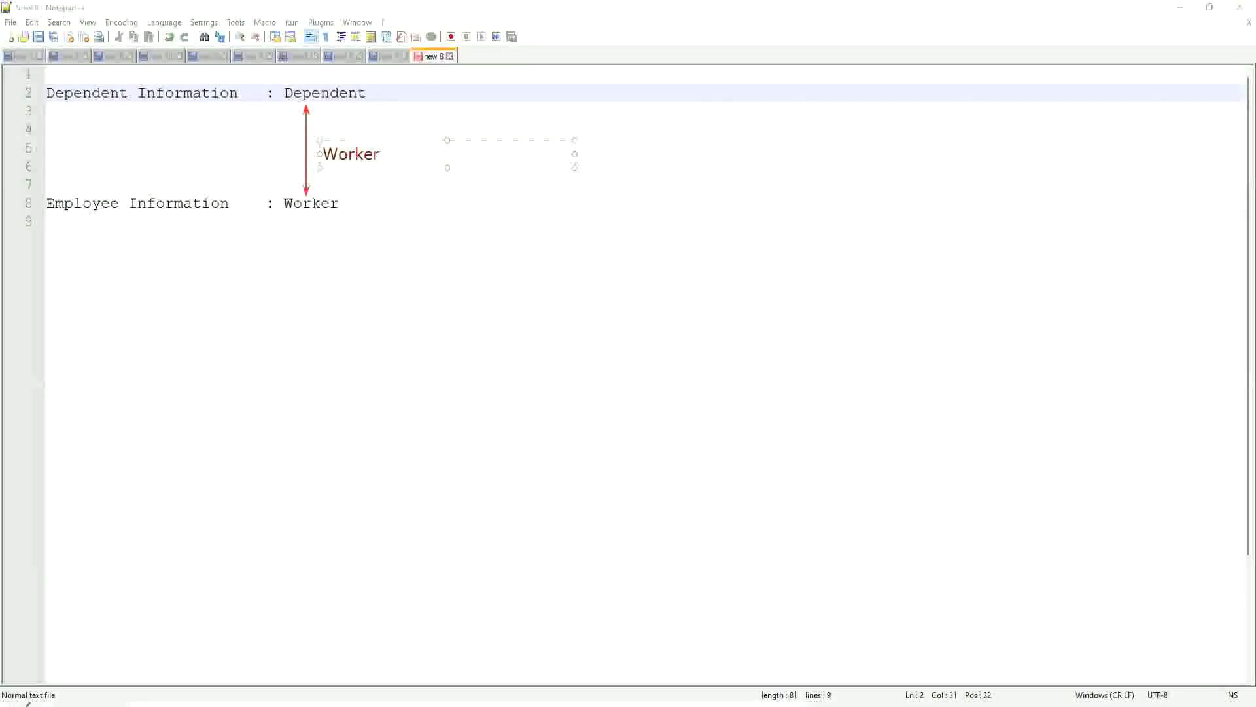
pyautogui.write(': D')
pyautogui.press('BackSpace')
pyautogui.press('BackSpace')
pyautogui.write('Dependent(s) = ')
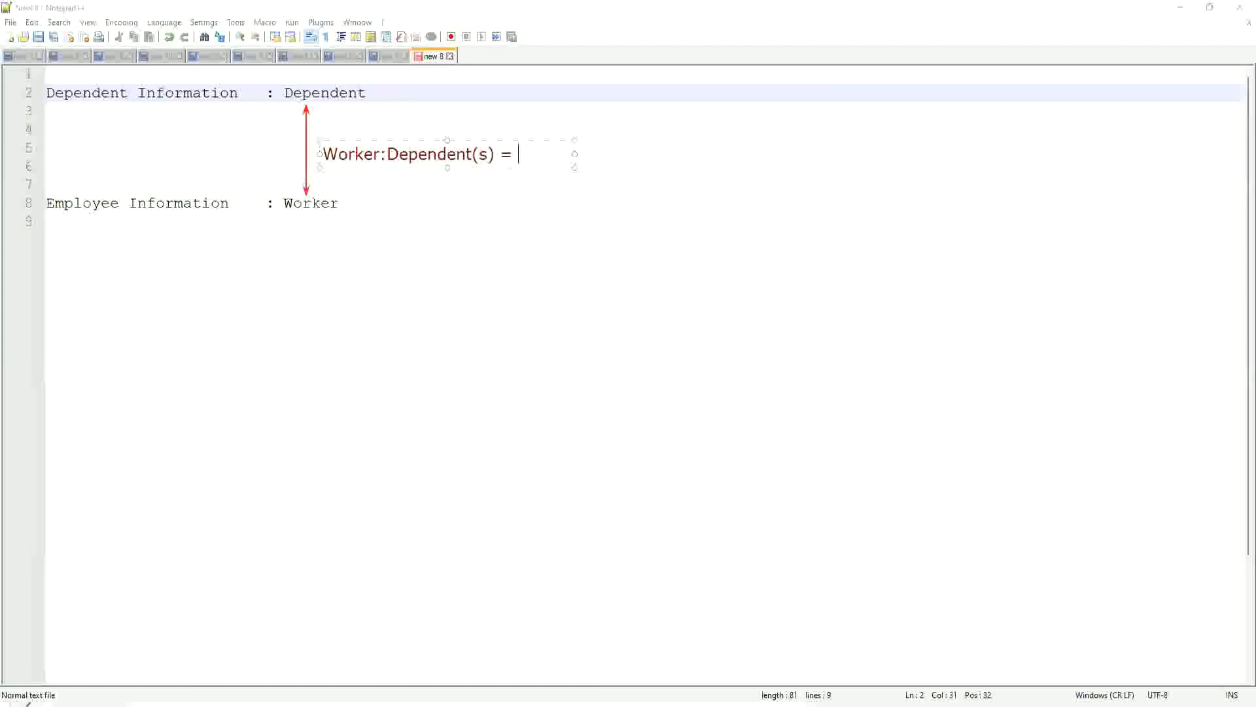
pyautogui.write('1:ma')
pyautogui.write('ny')
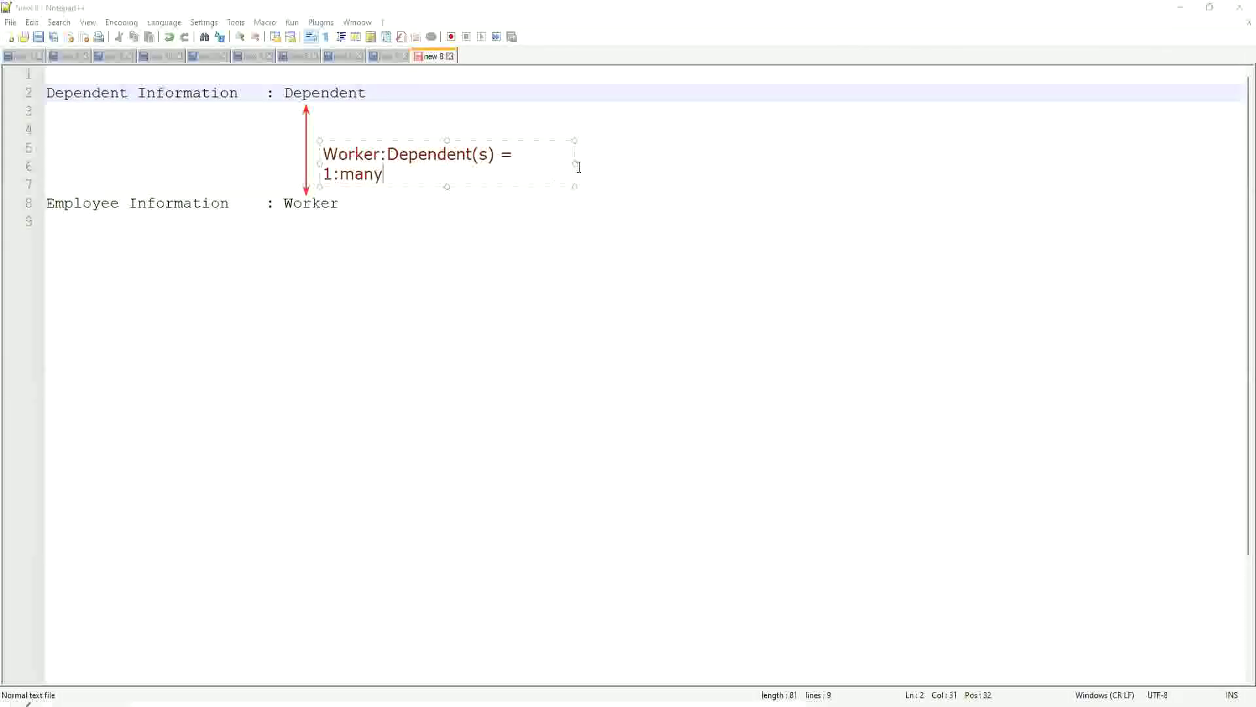
pyautogui.moveTo(575, 163); pyautogui.dragTo(679, 159)
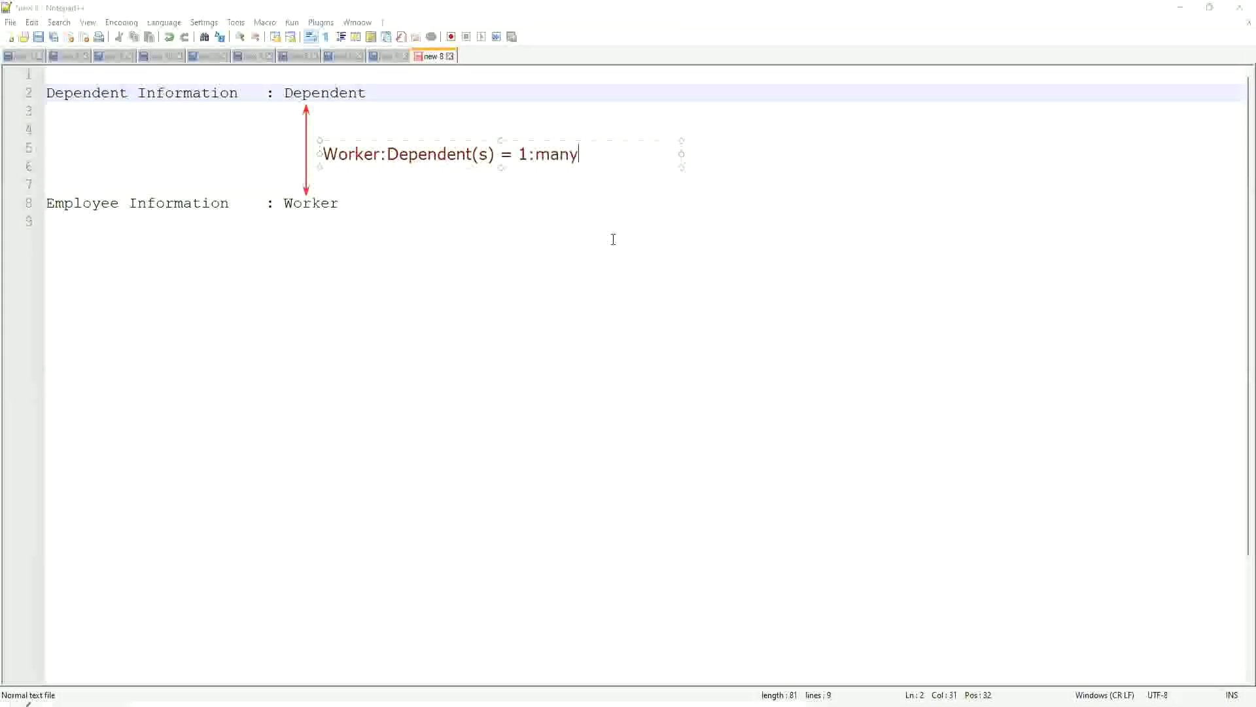
pyautogui.click(351, 203)
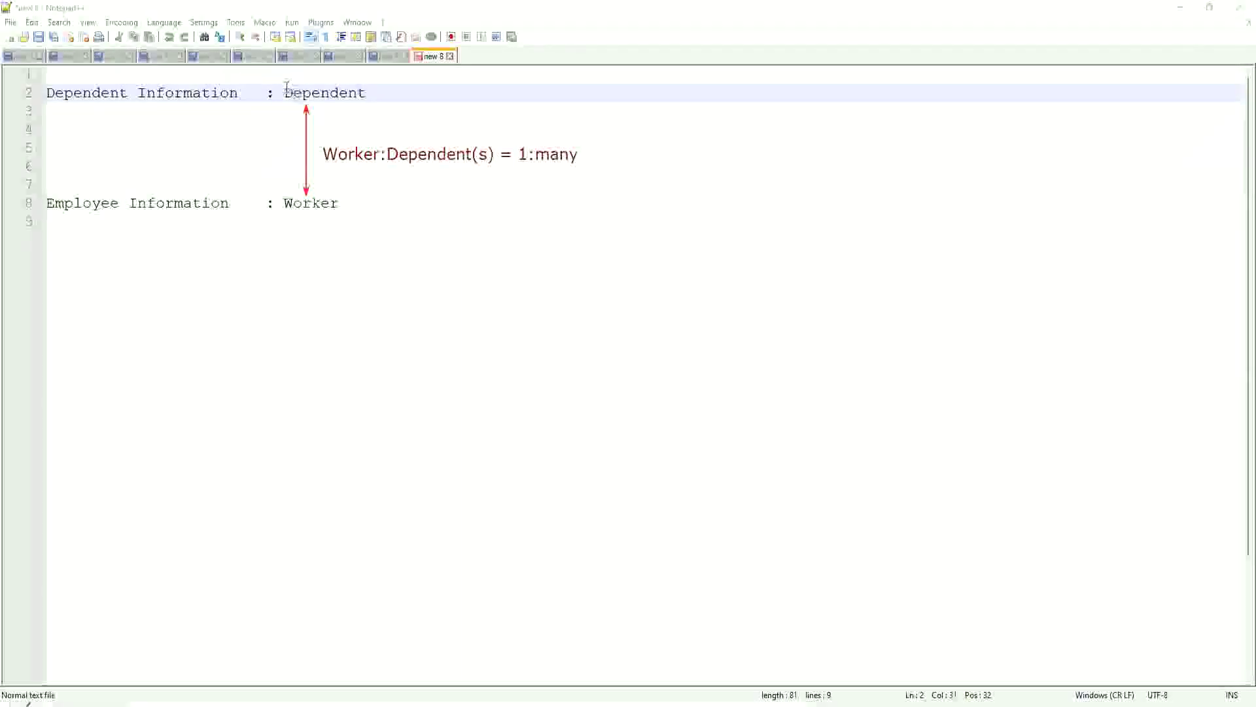
pyautogui.moveTo(285, 92)
pyautogui.mouseDown()
pyautogui.moveTo(379, 93)
pyautogui.moveTo(367, 92)
pyautogui.mouseUp()
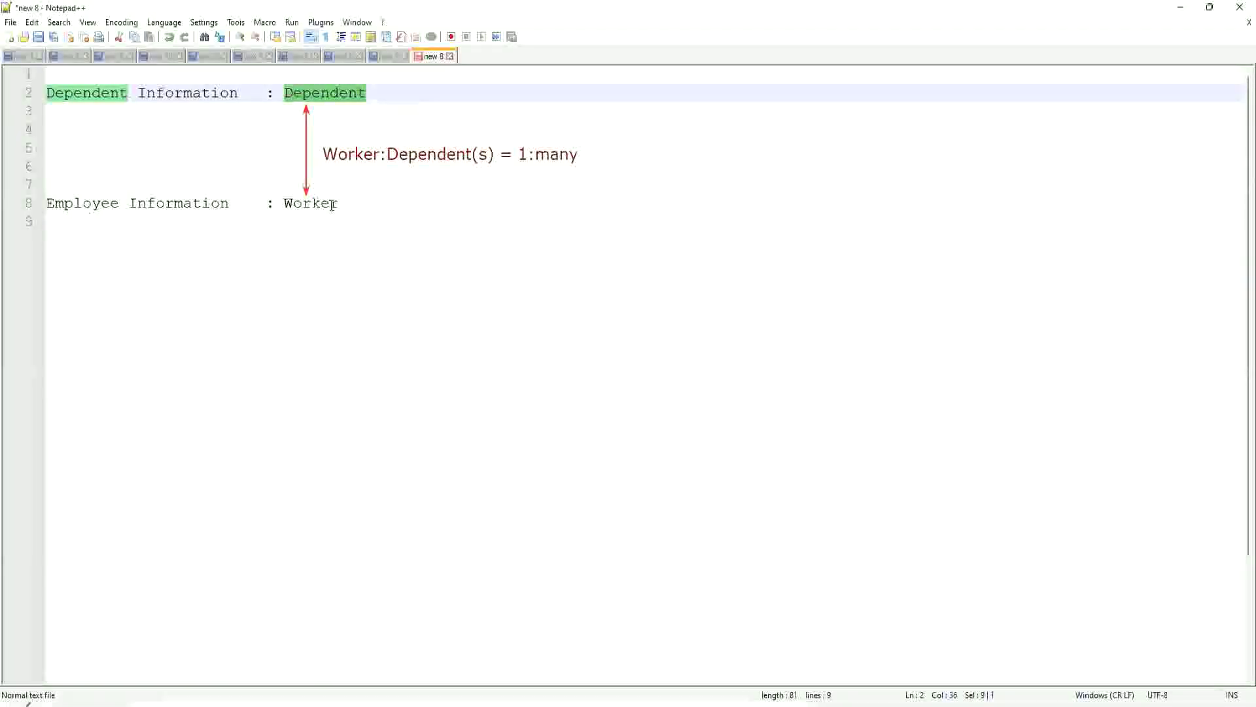
pyautogui.click(311, 93)
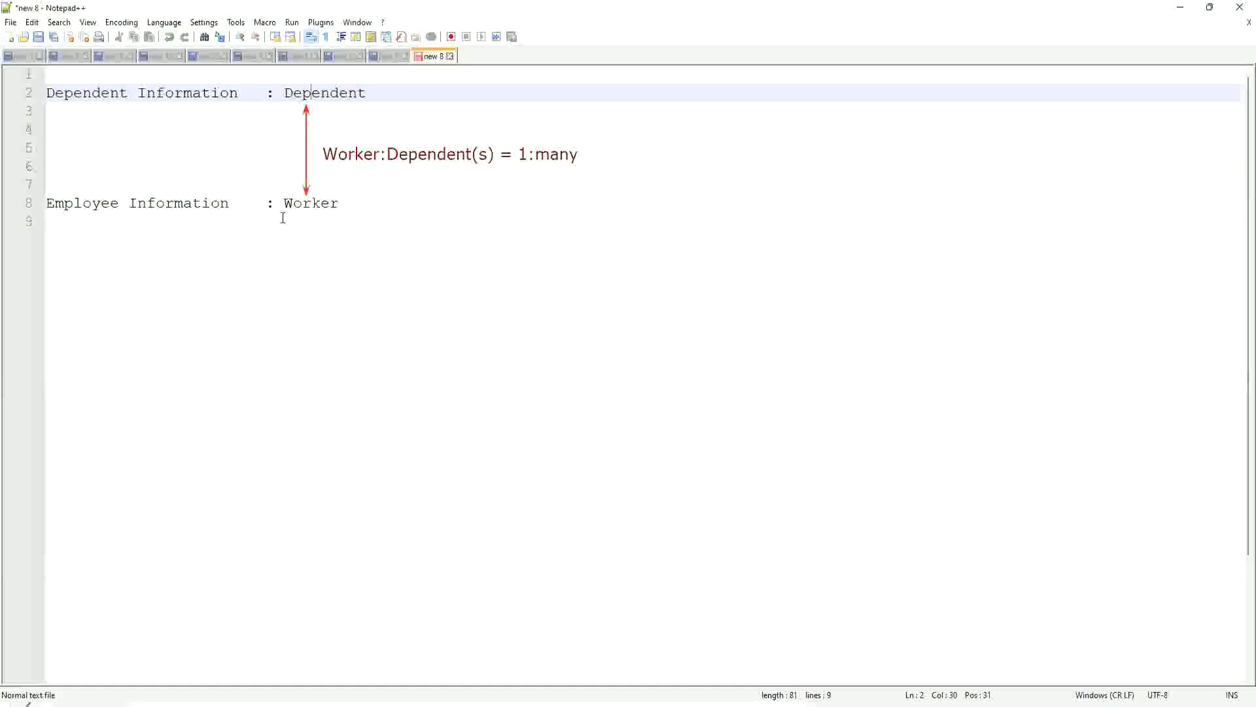
pyautogui.click(367, 92)
pyautogui.click(374, 219)
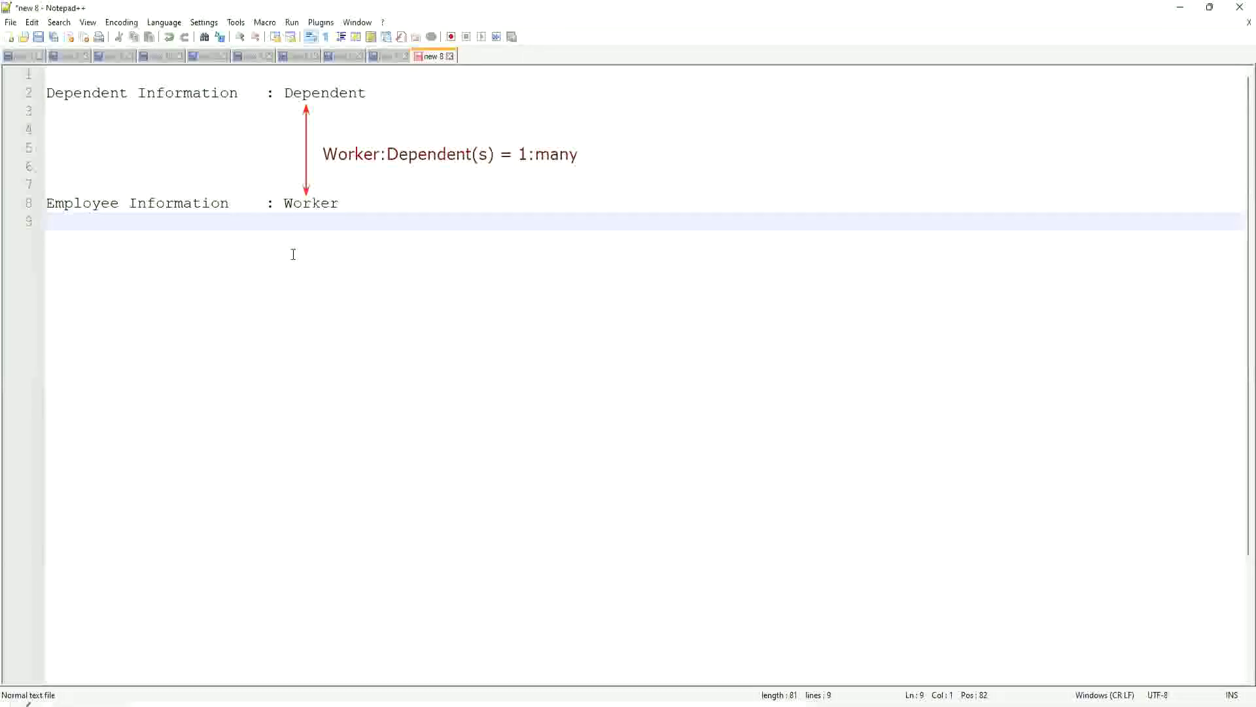
pyautogui.write('\\')
# - Remove the stray backslash and write 'Age of the Eldest Dependent of a Worker' on line 11 with blank lines after
pyautogui.press('BackSpace')
pyautogui.press('Return')
pyautogui.press('Return')
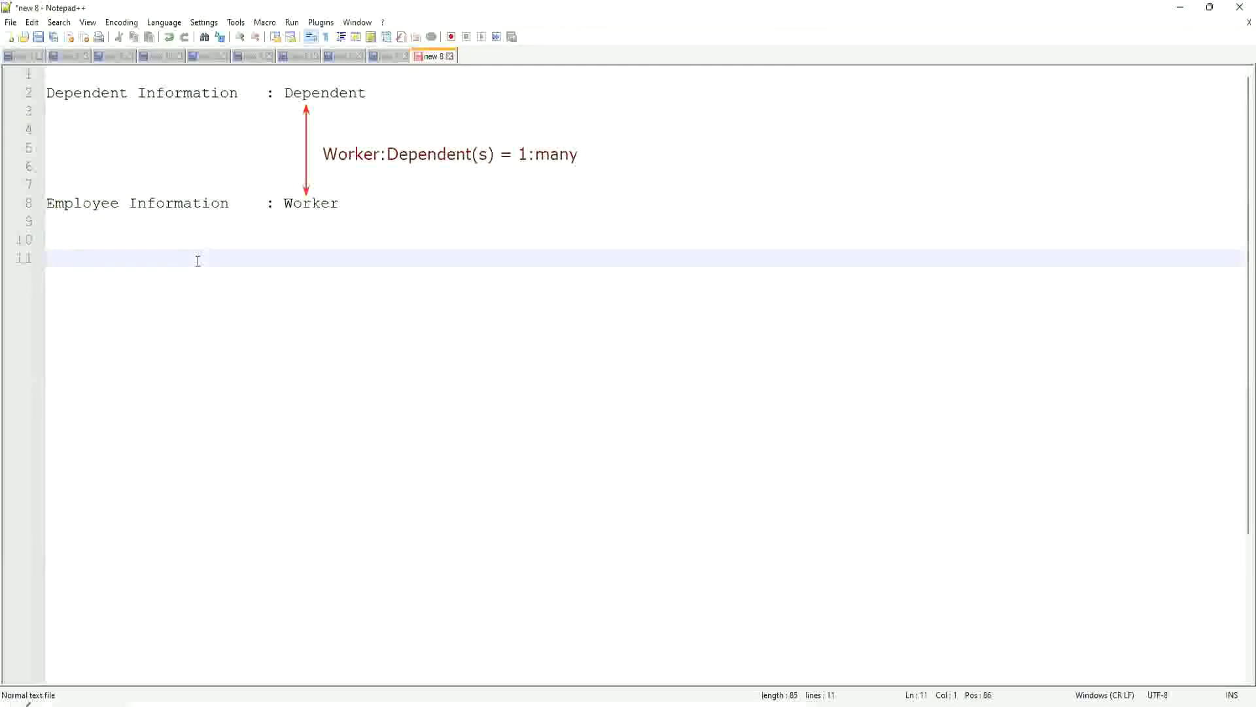
pyautogui.write('Age of the Eldest Dependent ')
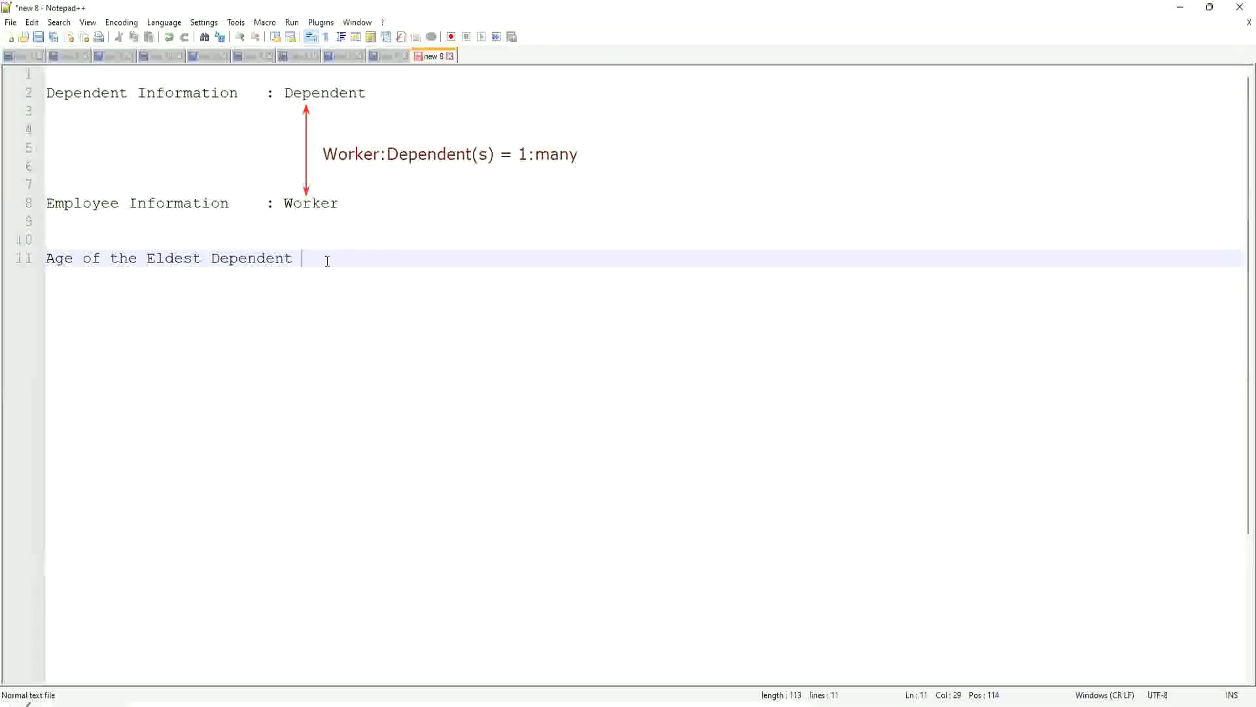
pyautogui.write('o')
pyautogui.write('f a Worker')
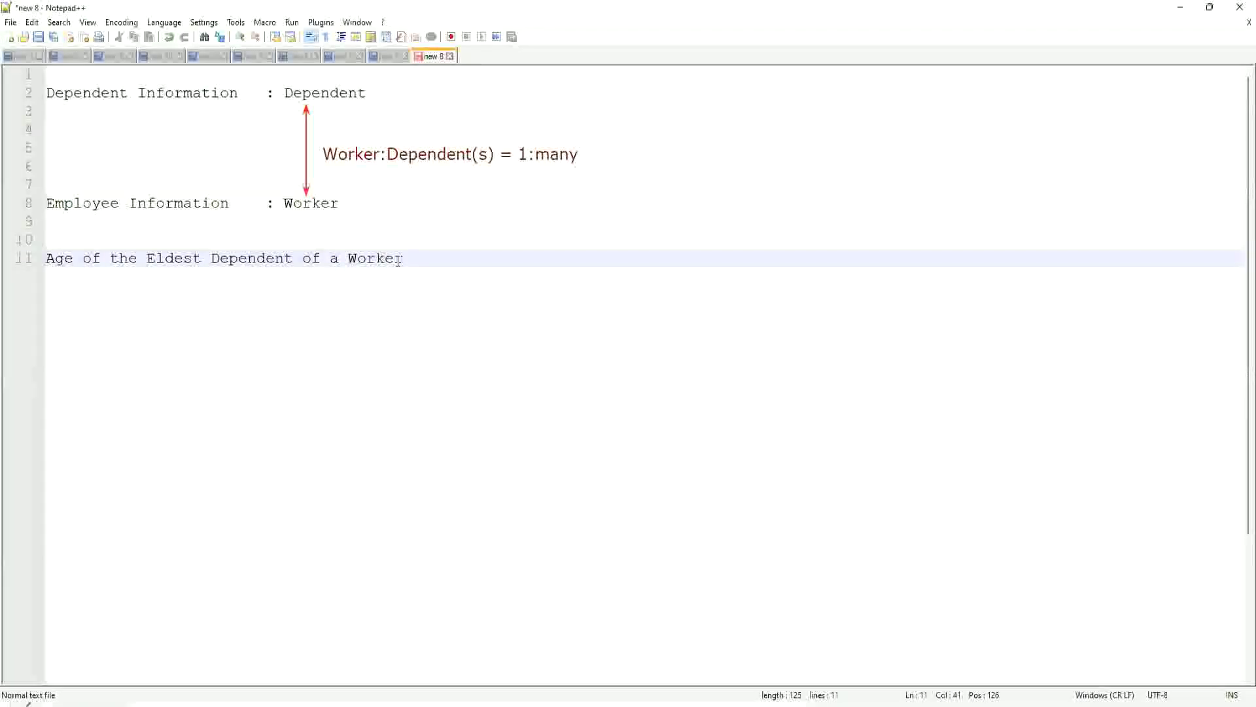
pyautogui.press('Left')
pyautogui.press('Left')
pyautogui.press('Left')
pyautogui.click(414, 258)
pyautogui.press('Return')
pyautogui.press('Return')
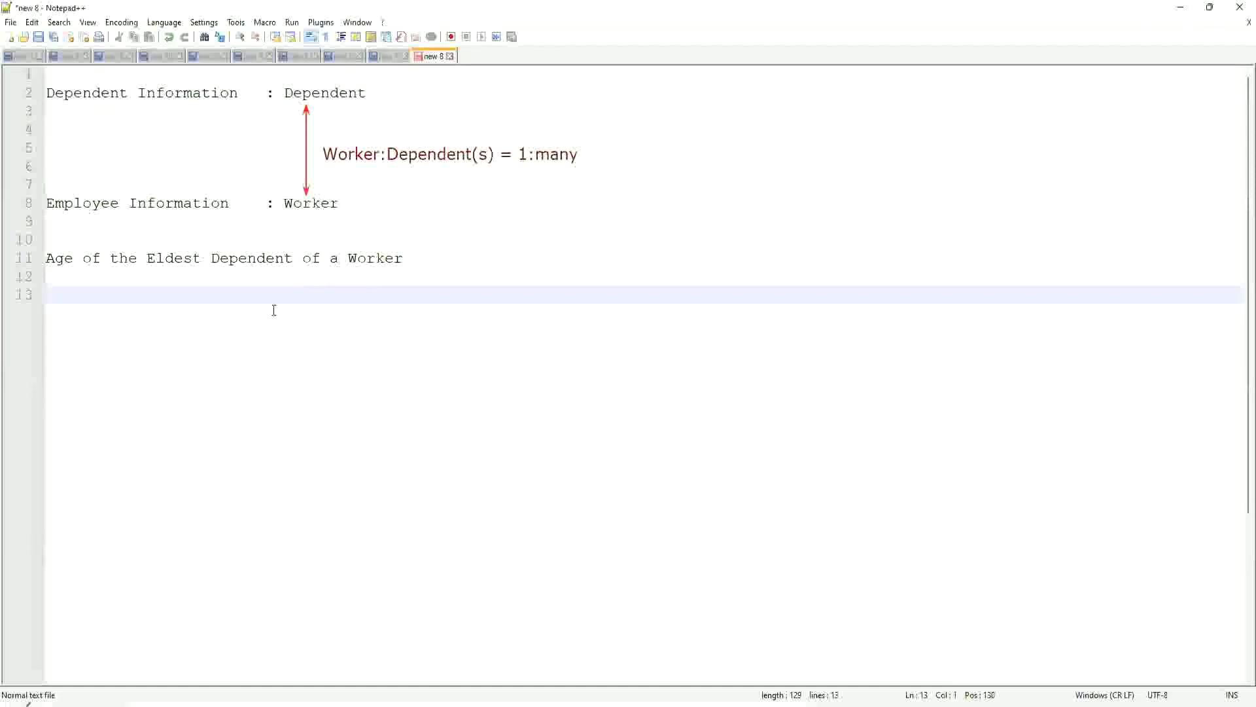
pyautogui.click(110, 276)
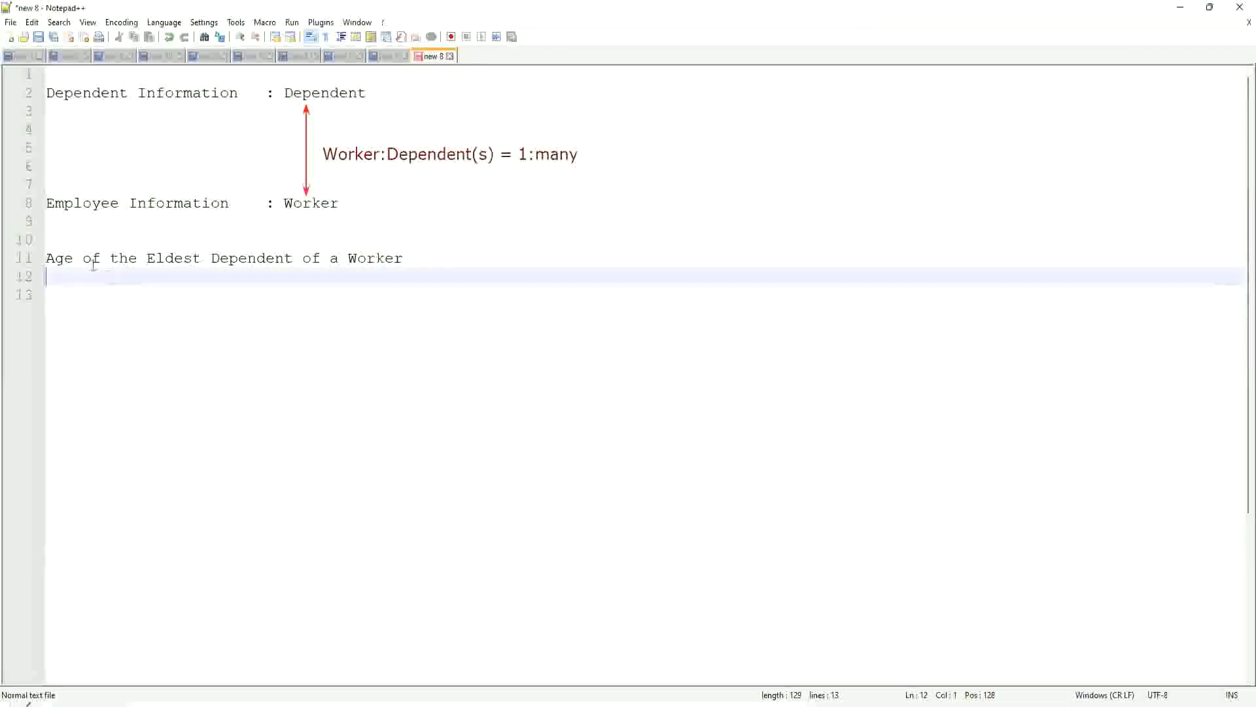
pyautogui.click(61, 259)
pyautogui.moveTo(46, 259); pyautogui.dragTo(441, 267)
pyautogui.click(413, 258)
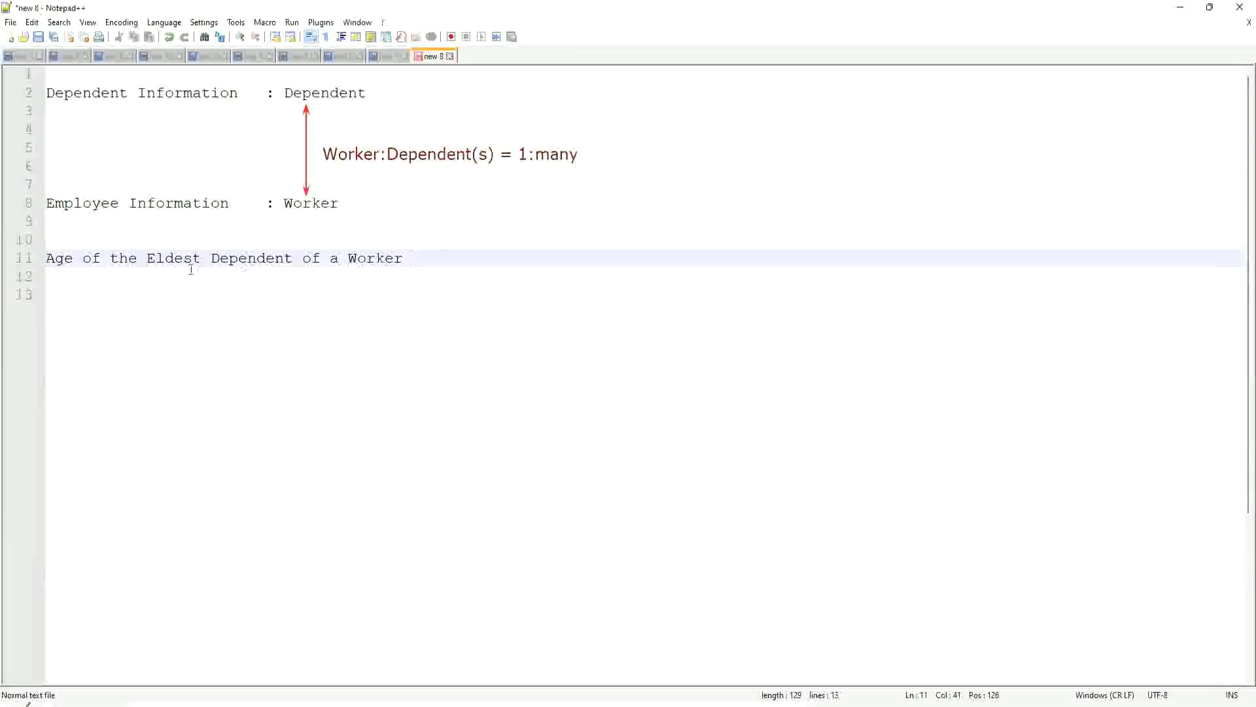
pyautogui.moveTo(146, 258); pyautogui.dragTo(404, 258)
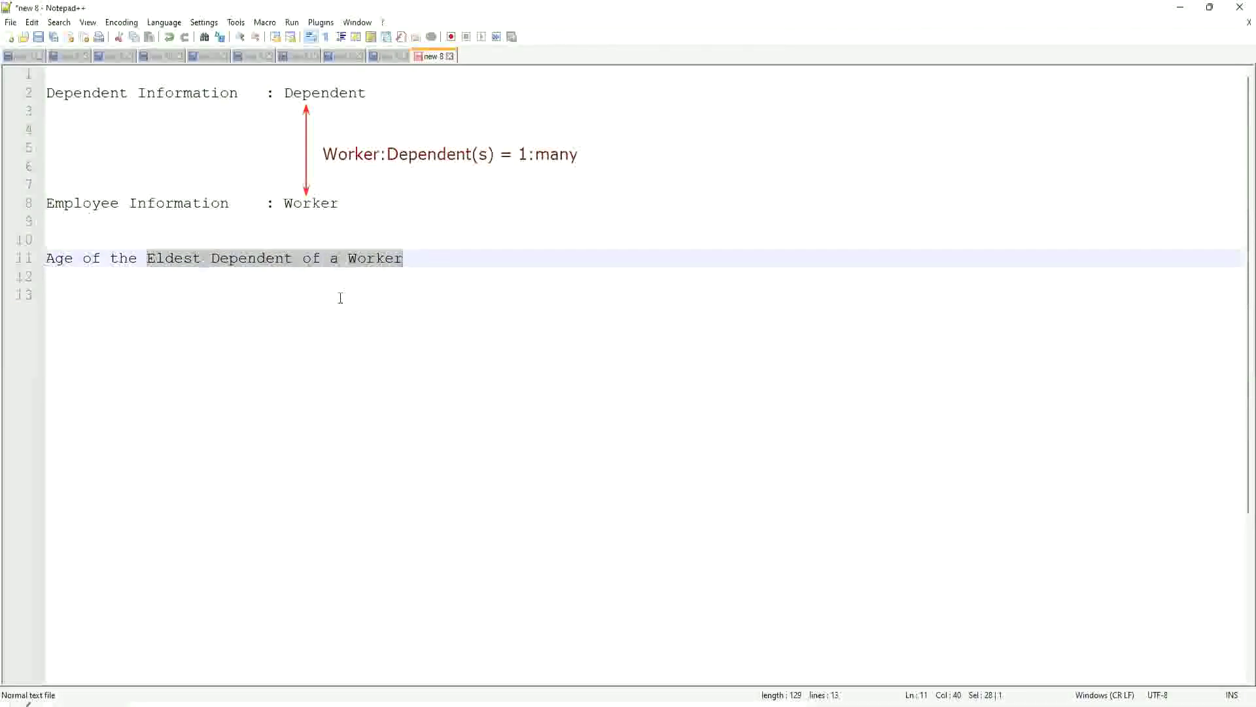
pyautogui.click(261, 259)
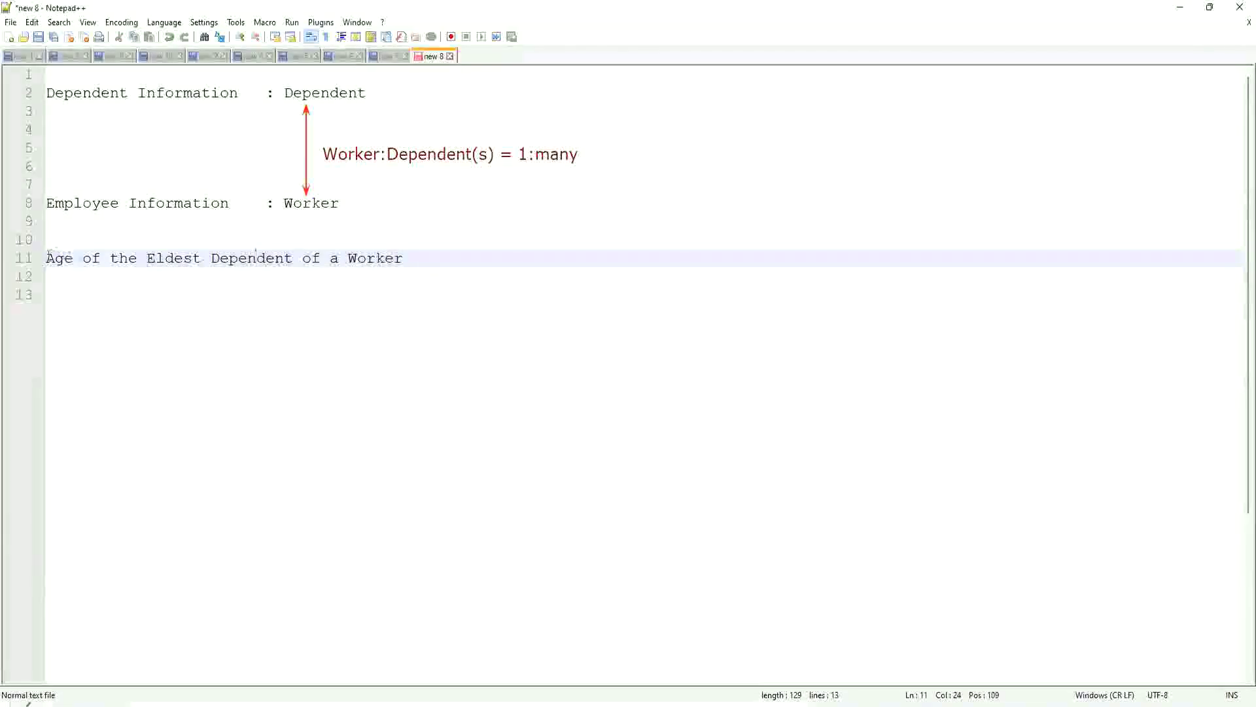
pyautogui.moveTo(44, 259); pyautogui.dragTo(293, 258)
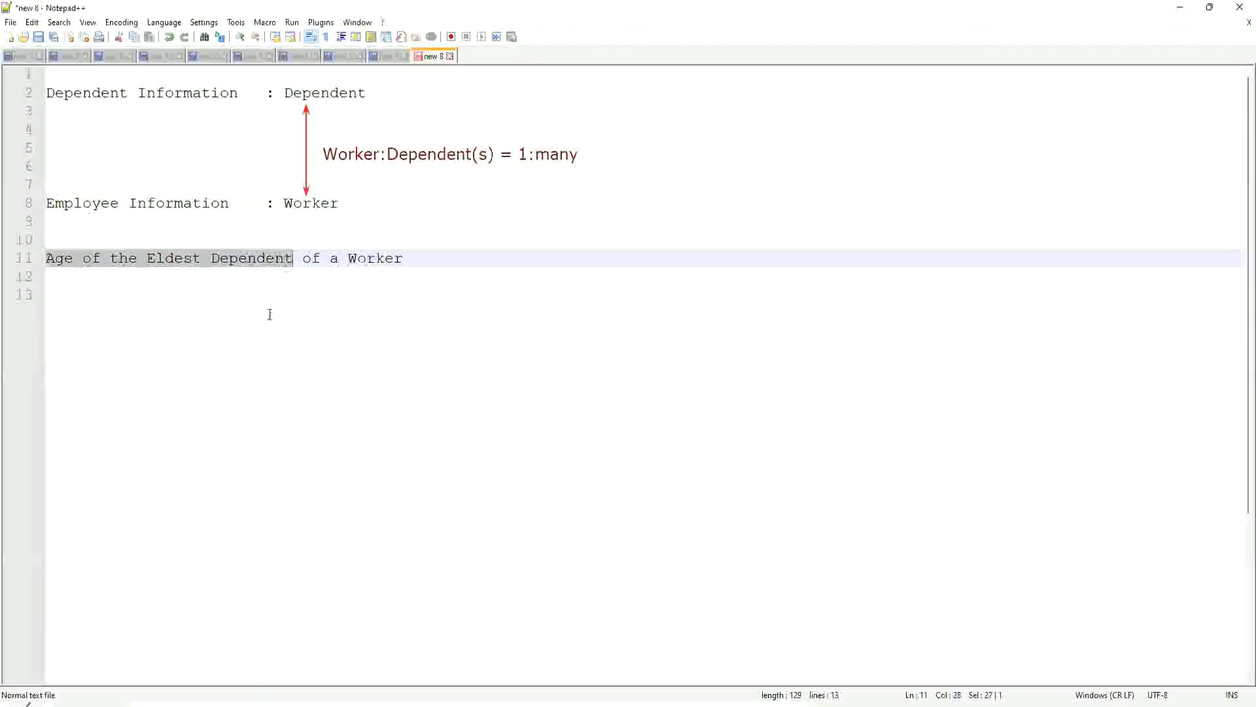
pyautogui.click(225, 290)
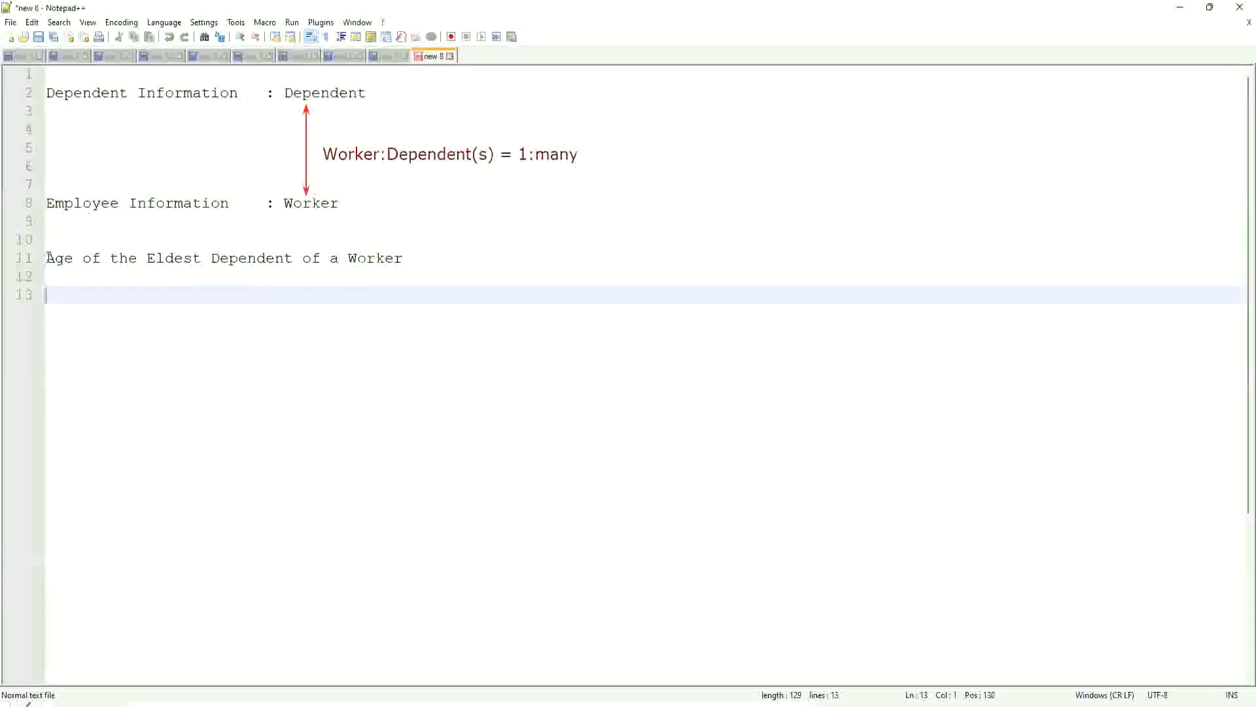
pyautogui.moveTo(47, 257); pyautogui.dragTo(302, 258)
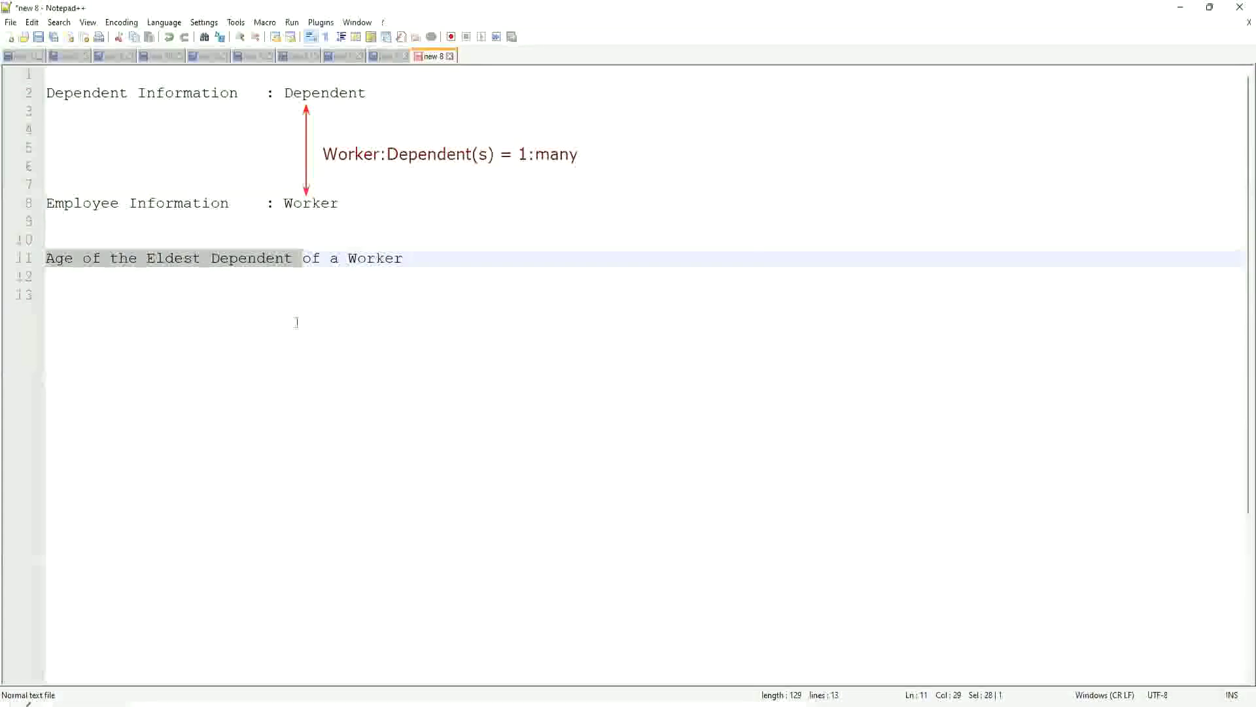
pyautogui.click(419, 260)
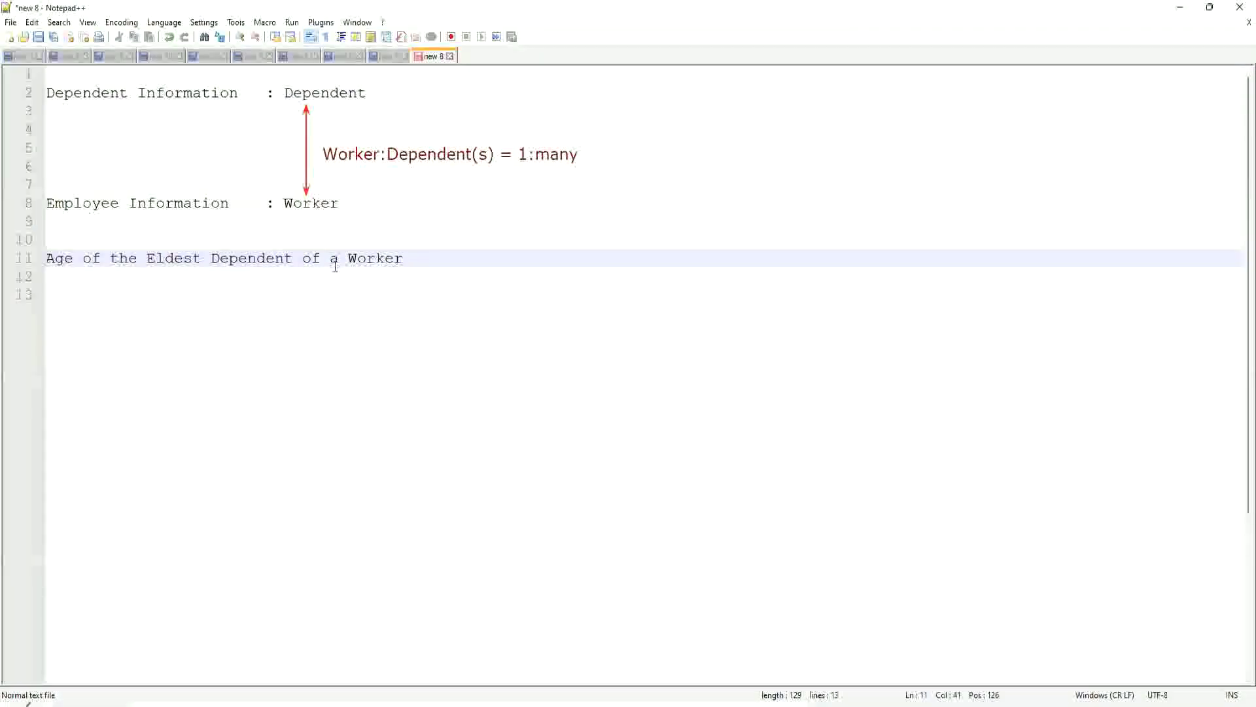
pyautogui.moveTo(148, 257); pyautogui.dragTo(407, 259)
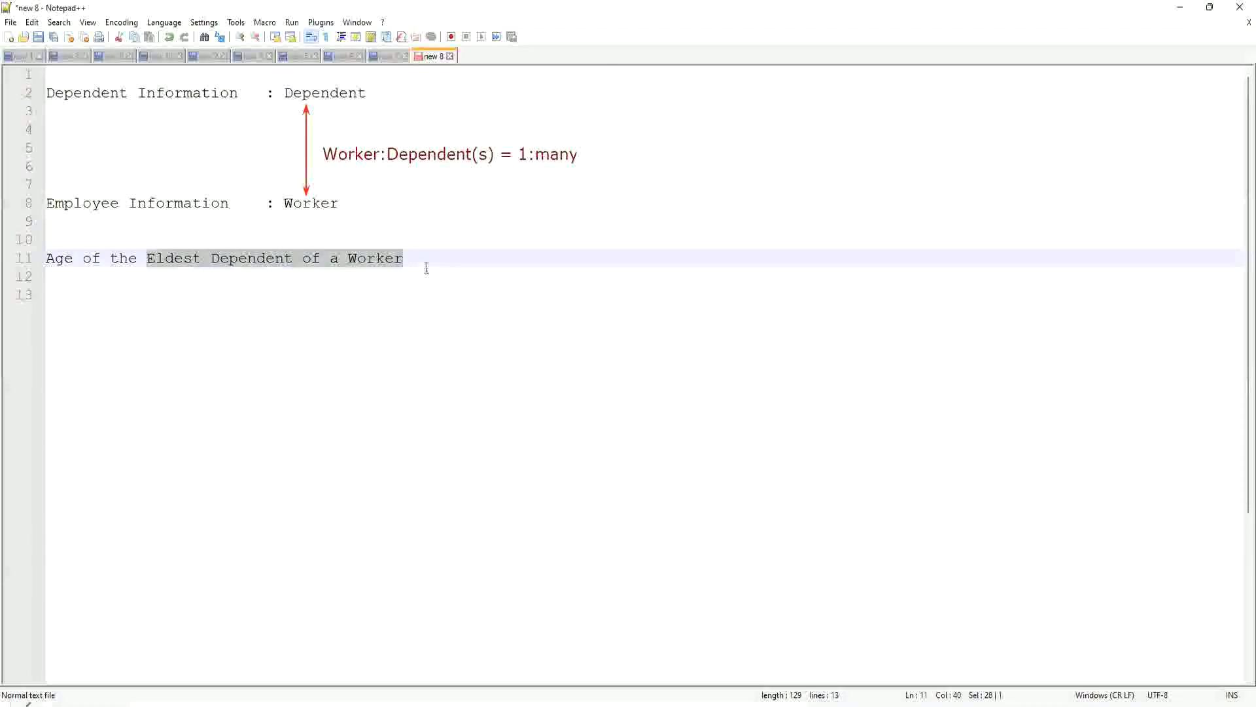
# - Write 'How to find the Eldest Dependent ??' on line 13 below the heading
pyautogui.click(427, 257)
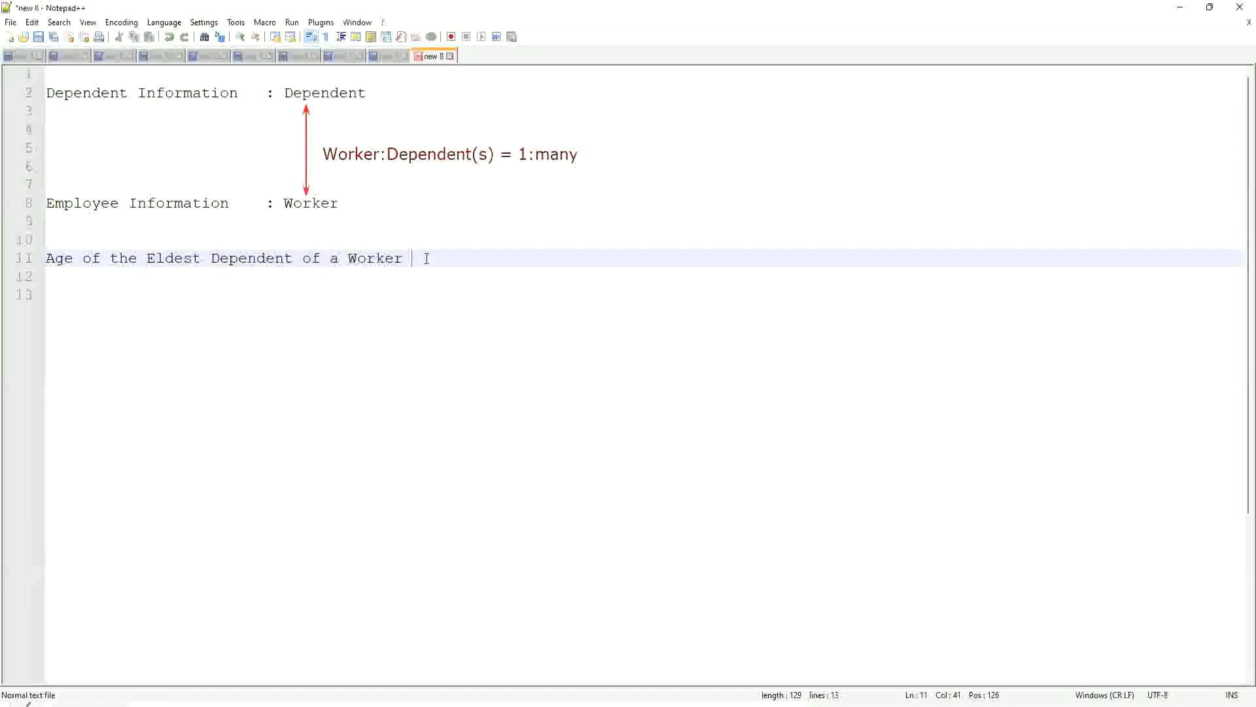
pyautogui.press('Return')
pyautogui.press('Return')
pyautogui.press('Return')
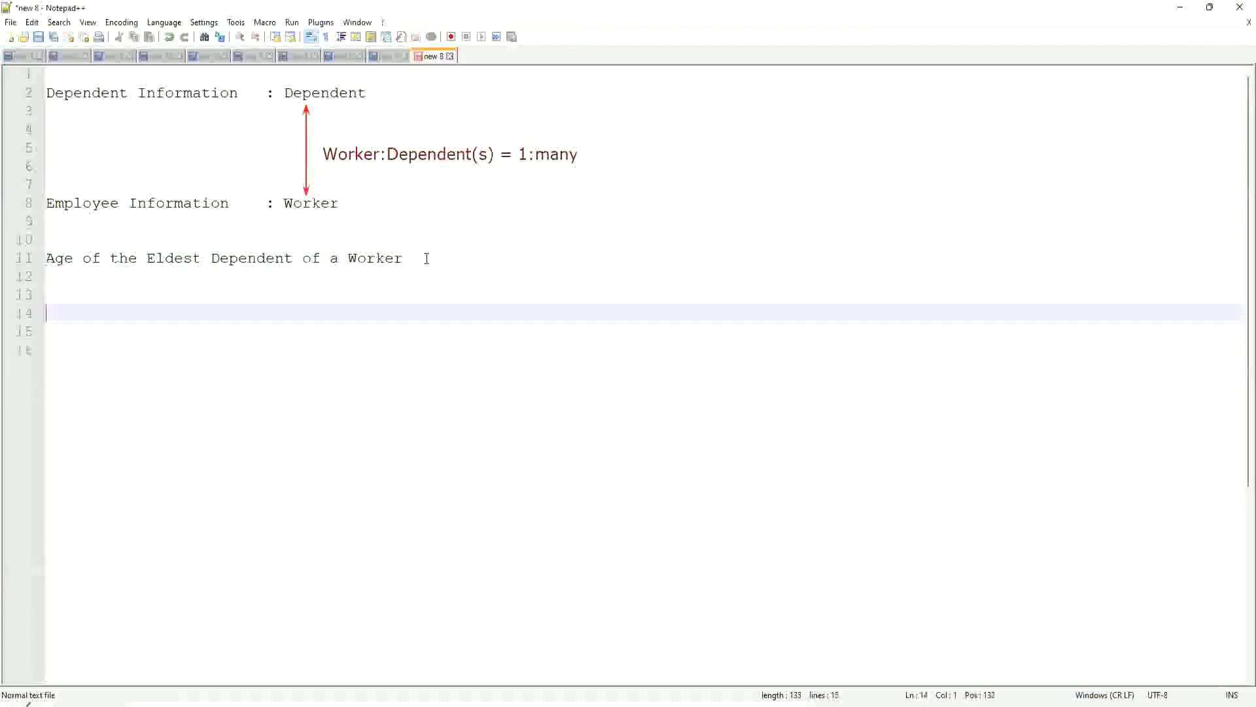
pyautogui.press('Up')
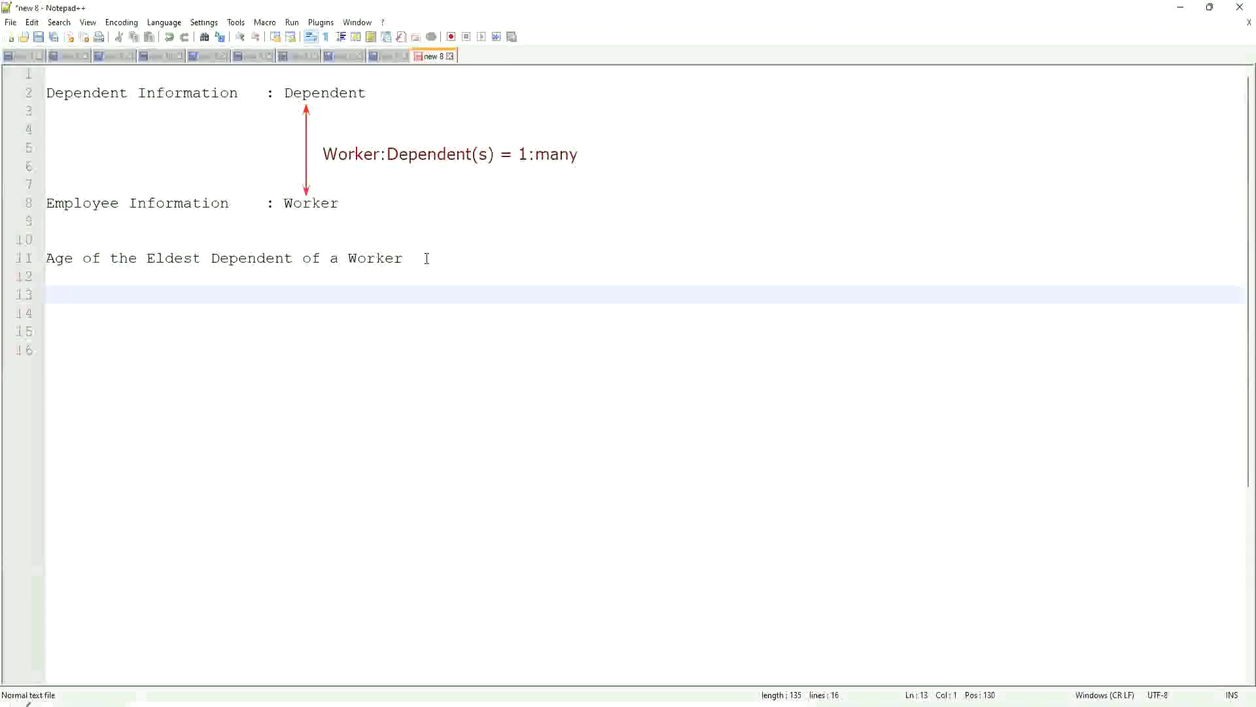
pyautogui.write('How to')
pyautogui.press('BackSpace')
pyautogui.press('BackSpace')
pyautogui.press('BackSpace')
pyautogui.press('BackSpace')
pyautogui.press('BackSpace')
pyautogui.write('w to find the Eldest Dependent ')
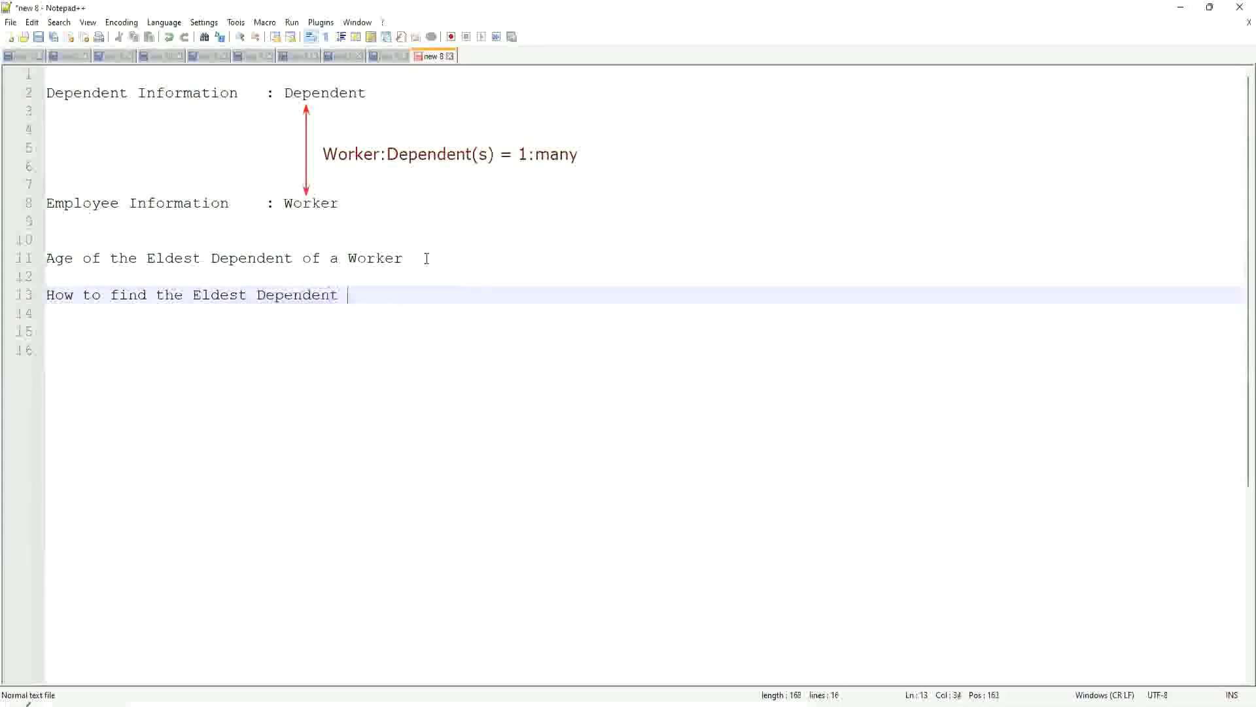
pyautogui.write('??')
# - Add 'Basis of the Age of the Dependent' two lines below, then a new line for ages
pyautogui.press('Return')
pyautogui.press('Return')
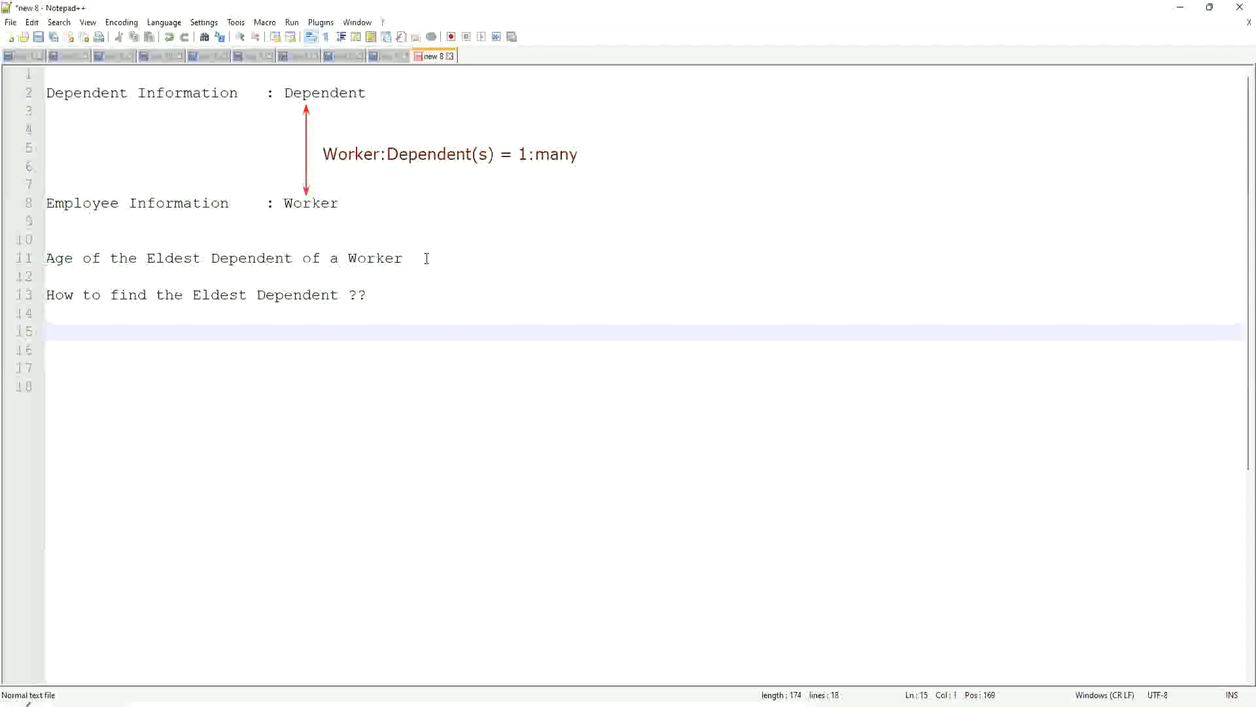
pyautogui.write('Basis of the Age of the Dep')
pyautogui.press('Return')
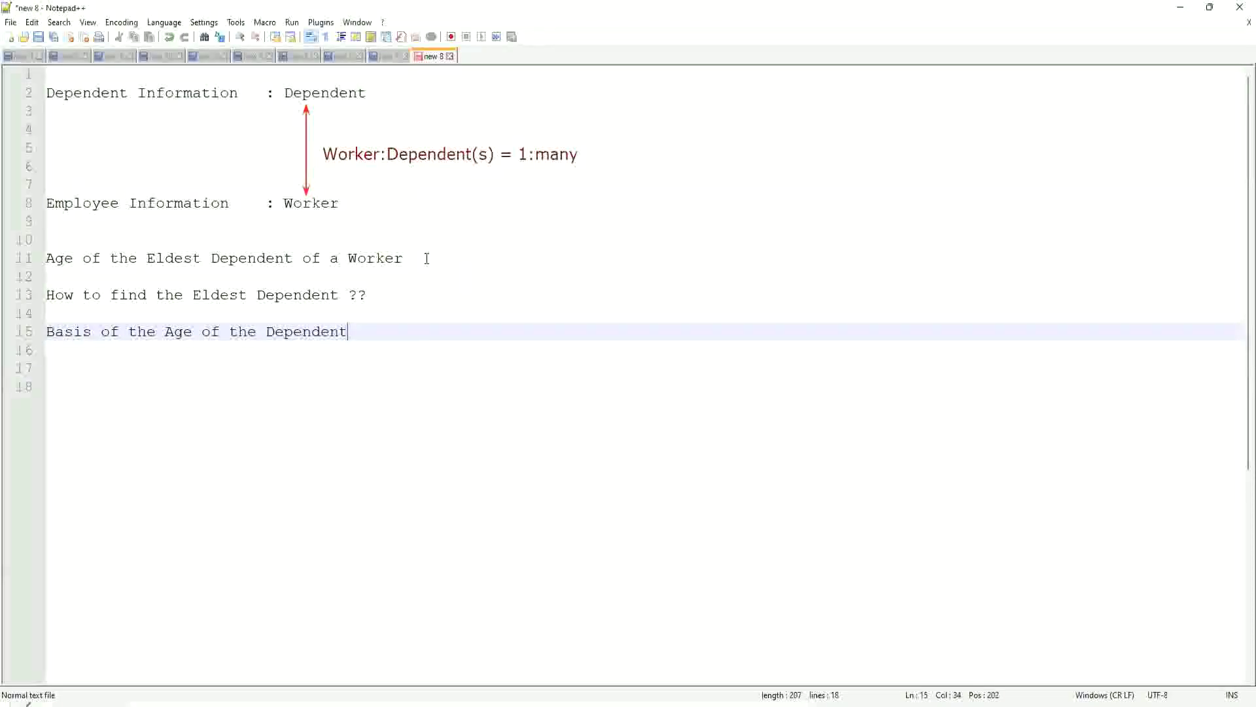
pyautogui.press('Return')
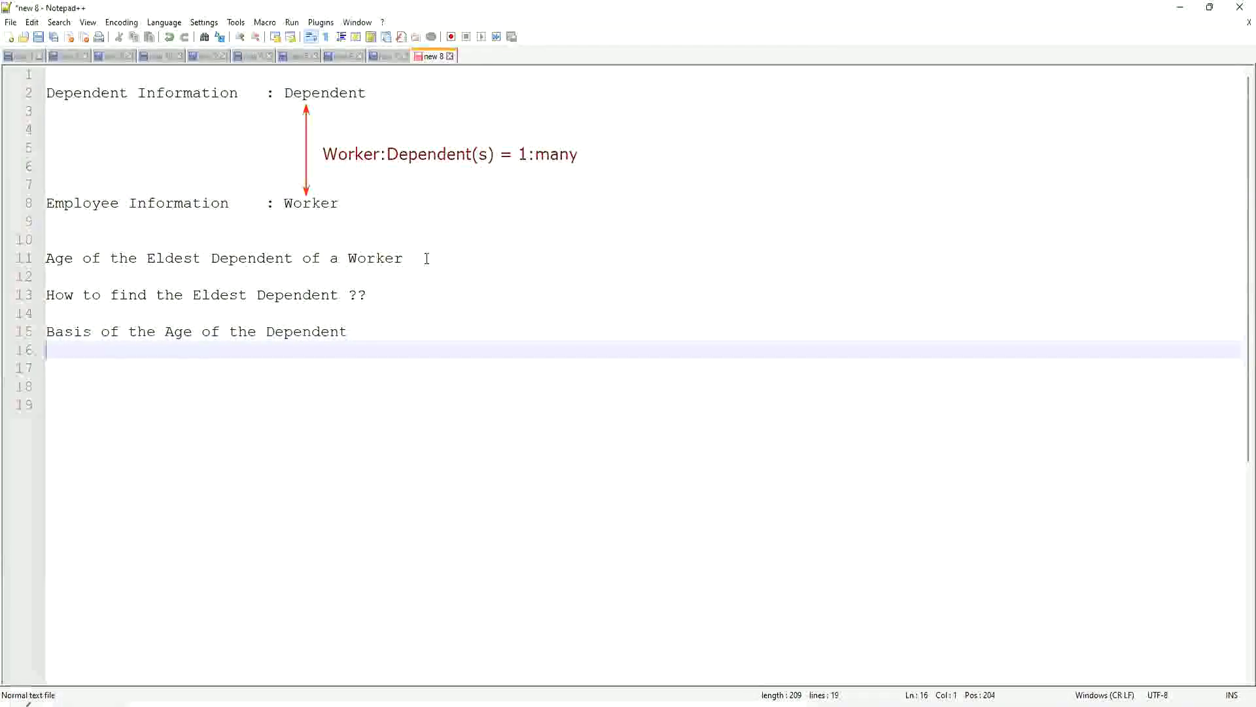
pyautogui.write('10, 15')
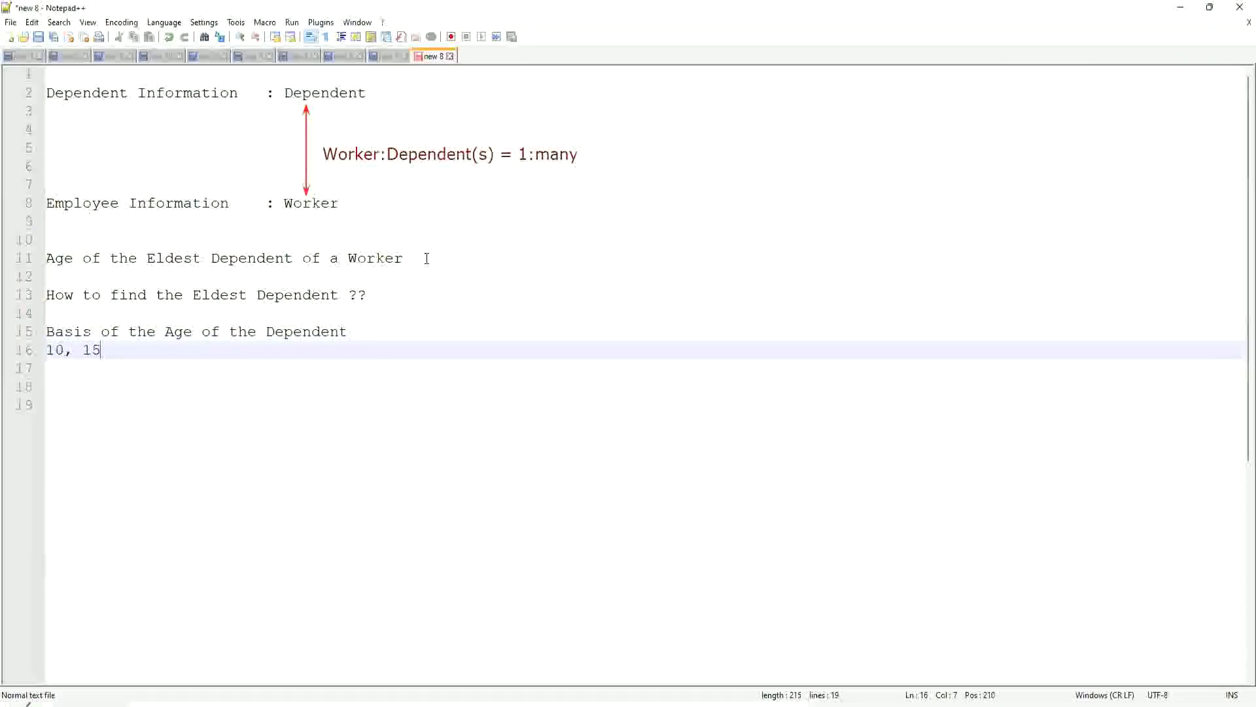
pyautogui.write(', ')
pyautogui.write('42')
# - Rewrite the example ages as '15, 10, 42' and start the 'Sort - Des' line below
pyautogui.press('Left')
pyautogui.press('Left')
pyautogui.press('Left')
pyautogui.press('Left')
pyautogui.press('Left')
pyautogui.press('Left')
pyautogui.press('Left')
pyautogui.hotkey('shift', 'Right')
pyautogui.write('5')
pyautogui.press('Right')
pyautogui.press('Right')
pyautogui.hotkey('shift', 'Right')
pyautogui.write('0')
pyautogui.press('End')
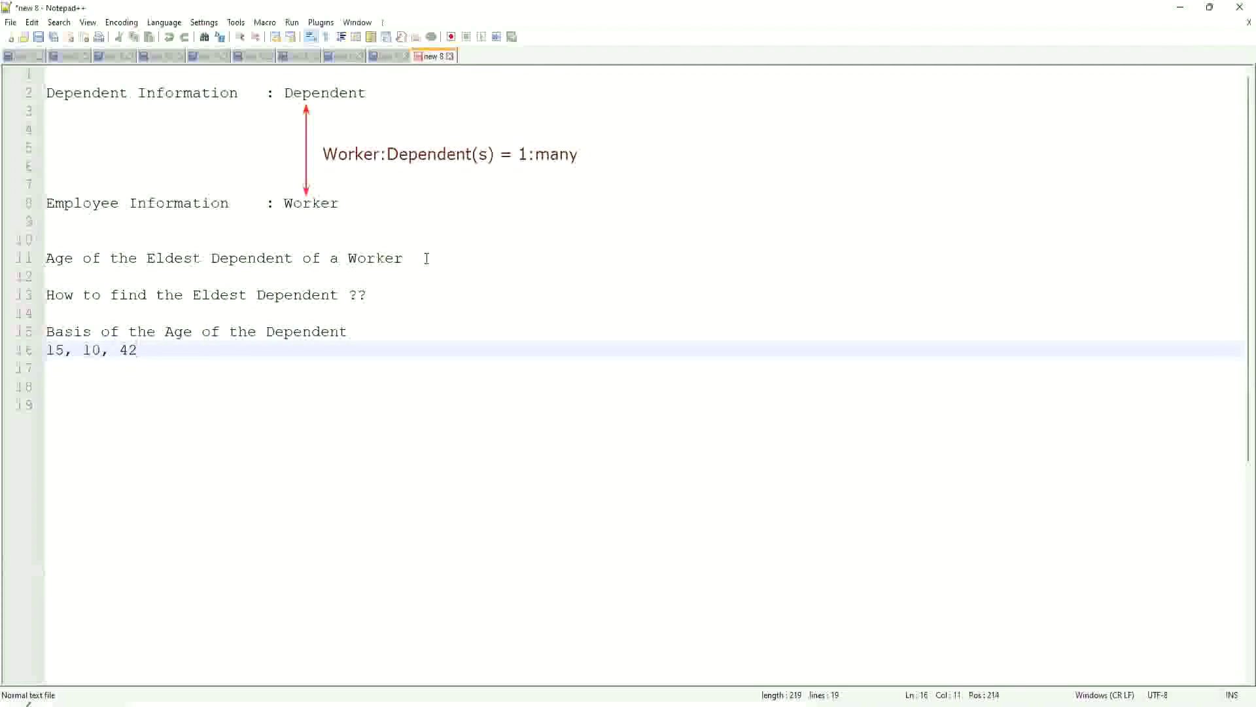
pyautogui.press('Return')
pyautogui.press('Return')
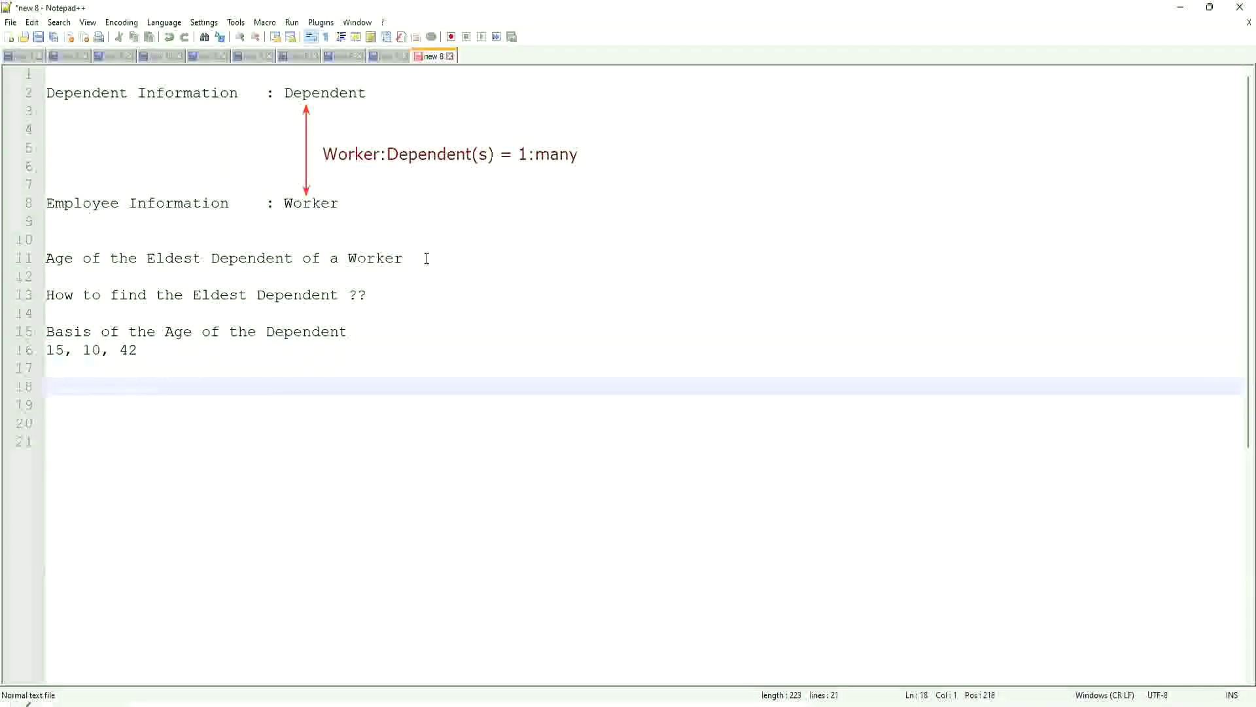
pyautogui.write('Sort - Des')
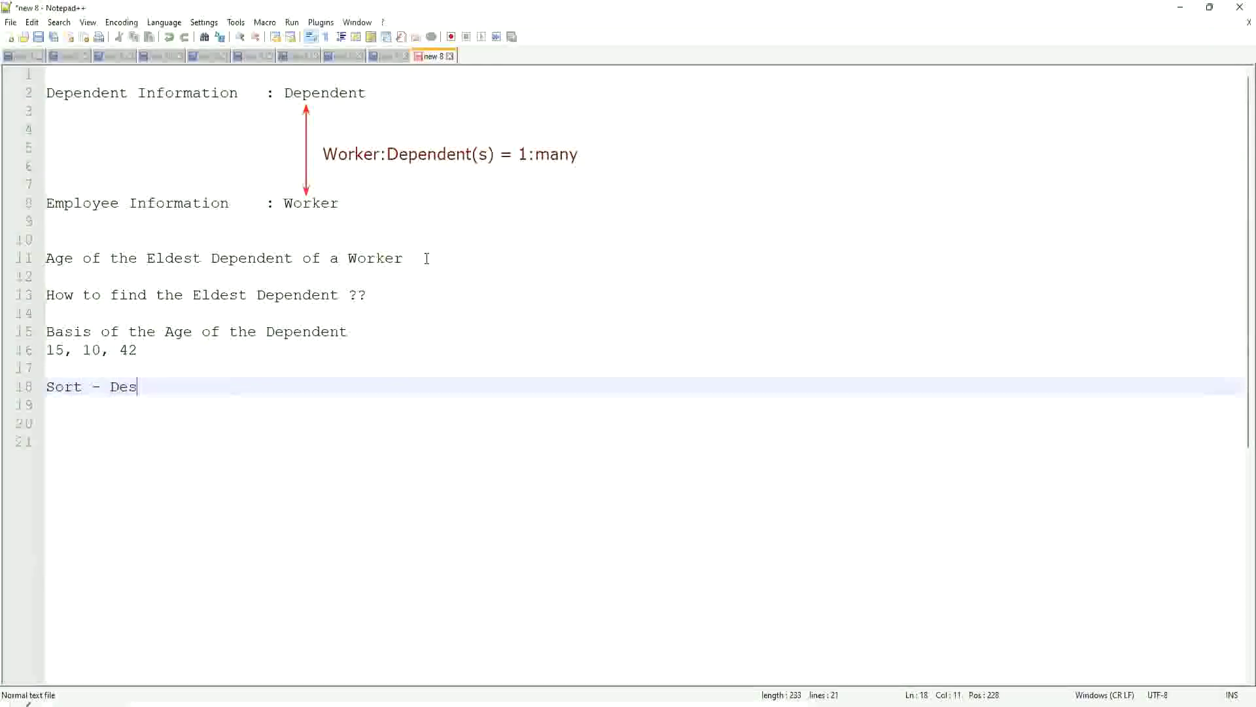
pyautogui.write('ending')
# - Correct 'Descending' in 'Sort - Descending : 42, 15, 10' and highlight the first age 42
pyautogui.press('Left')
pyautogui.press('Left')
pyautogui.press('Left')
pyautogui.press('Left')
pyautogui.press('Left')
pyautogui.press('Left')
pyautogui.press('Left')
pyautogui.write('c')
pyautogui.press('Right')
pyautogui.press('Right')
pyautogui.press('Right')
pyautogui.write(': 42, 15, 10')
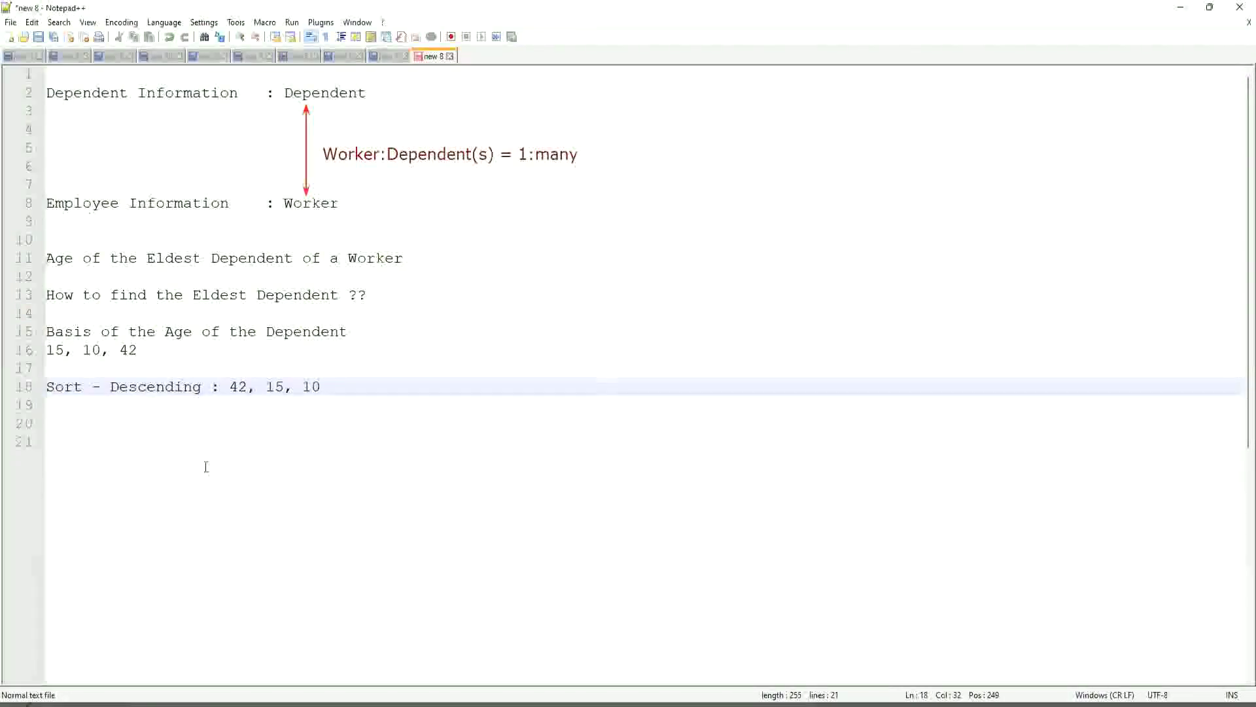
pyautogui.moveTo(231, 386); pyautogui.dragTo(255, 385)
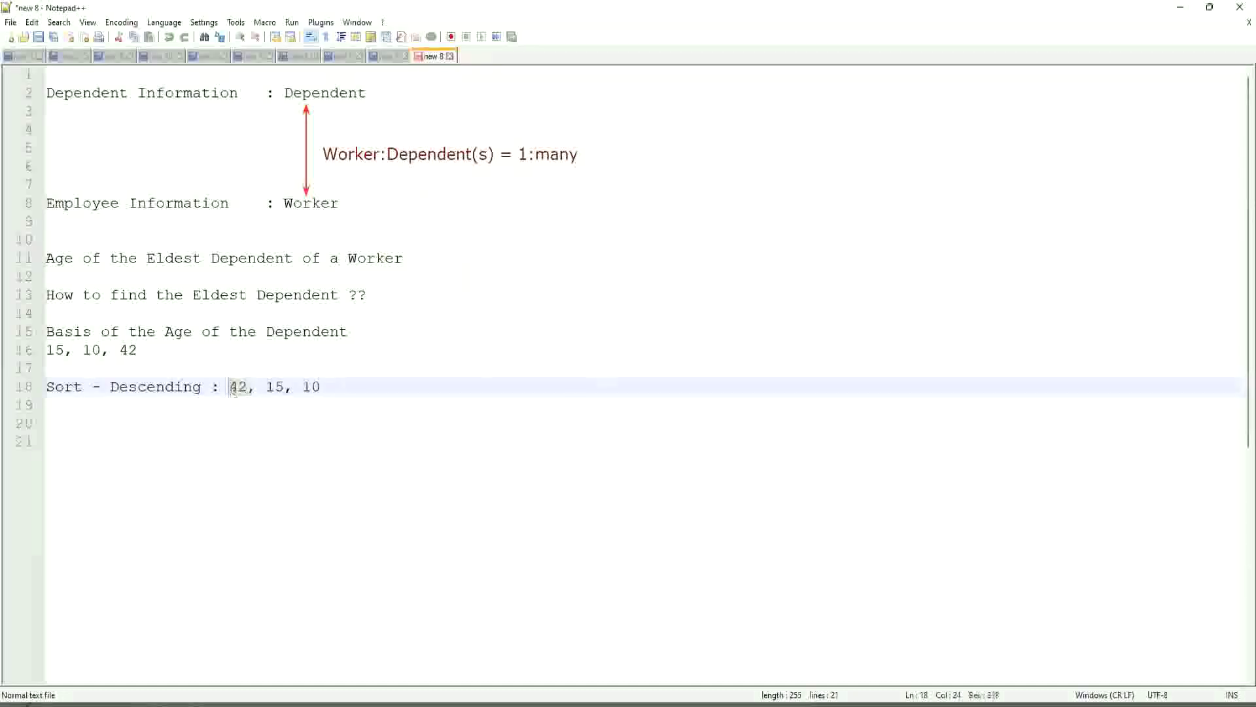
pyautogui.moveTo(230, 386); pyautogui.dragTo(251, 386)
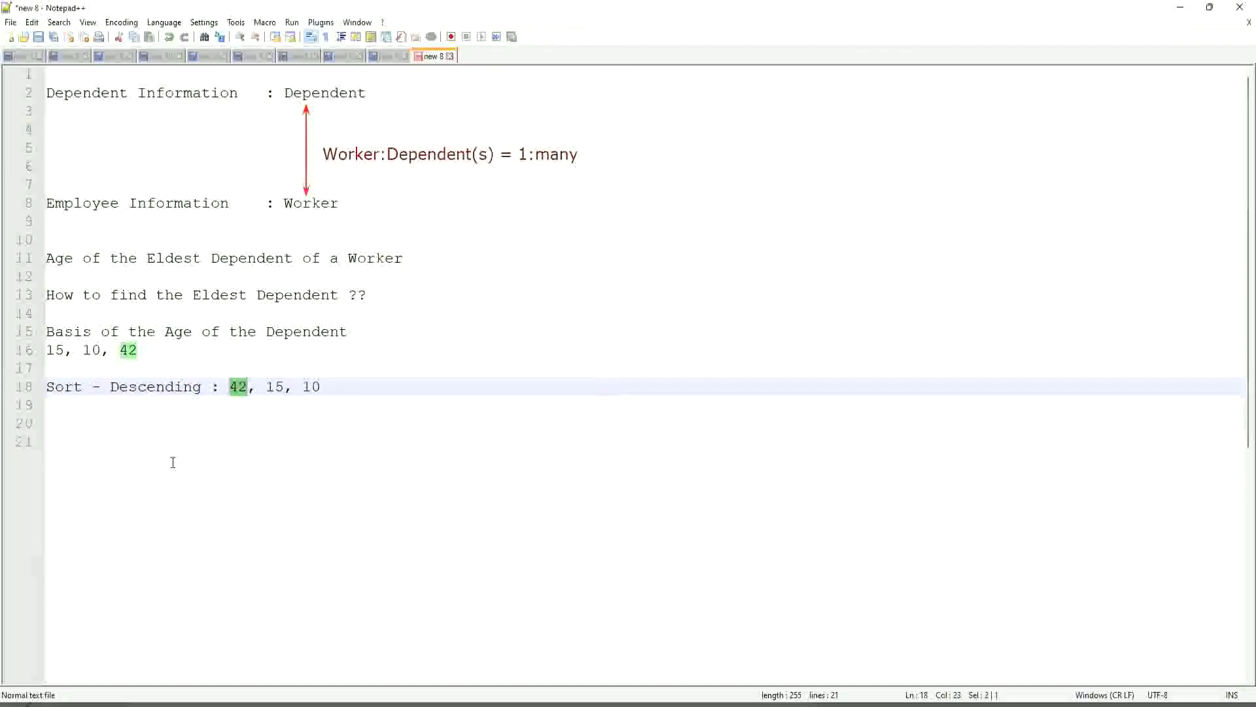
# - Add 'Take the First One' under the sorted ages and begin 'Eldest' two lines below
pyautogui.click(385, 383)
pyautogui.press('Return')
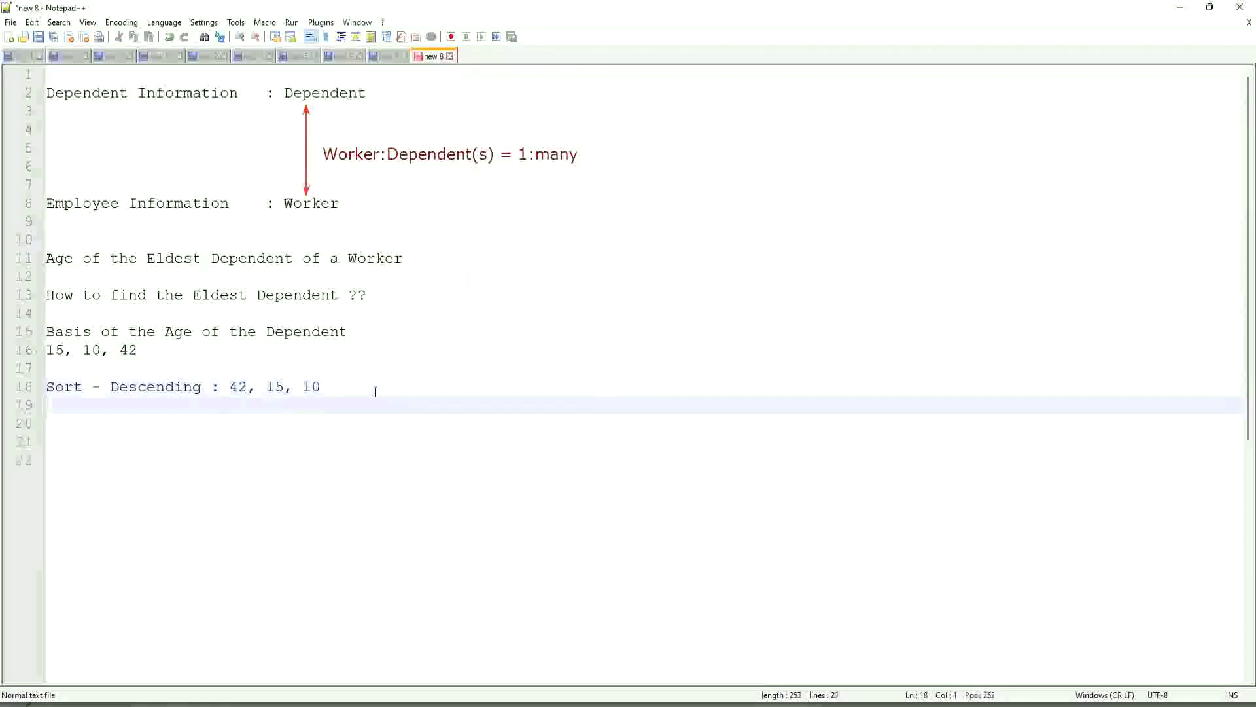
pyautogui.write('Take the First One')
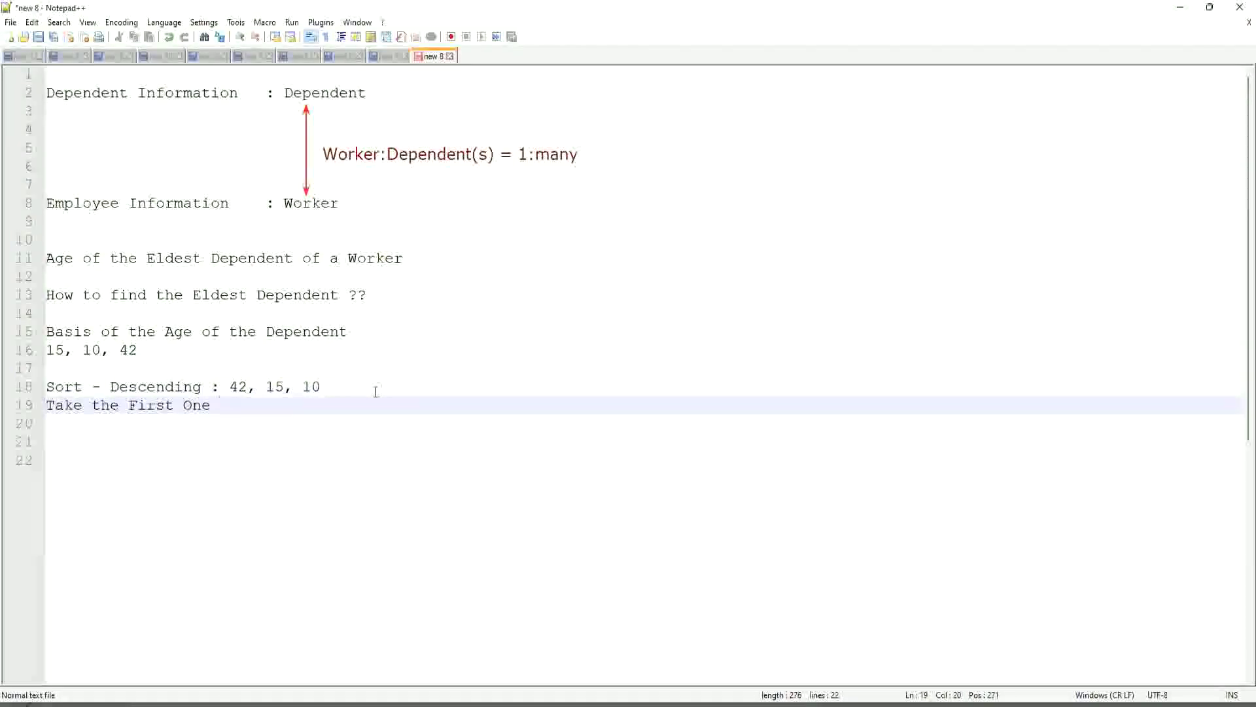
pyautogui.click(375, 392)
pyautogui.press('Down')
pyautogui.press('Down')
pyautogui.press('Return')
pyautogui.press('Return')
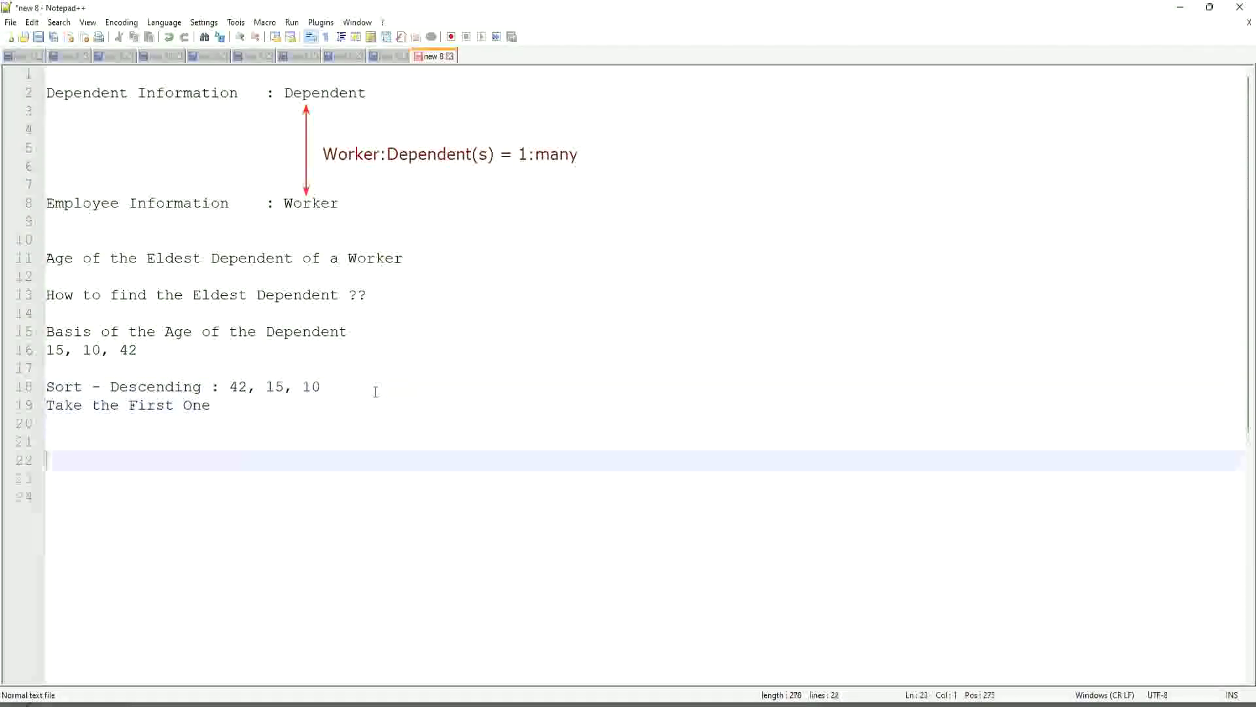
pyautogui.write('Eldest')
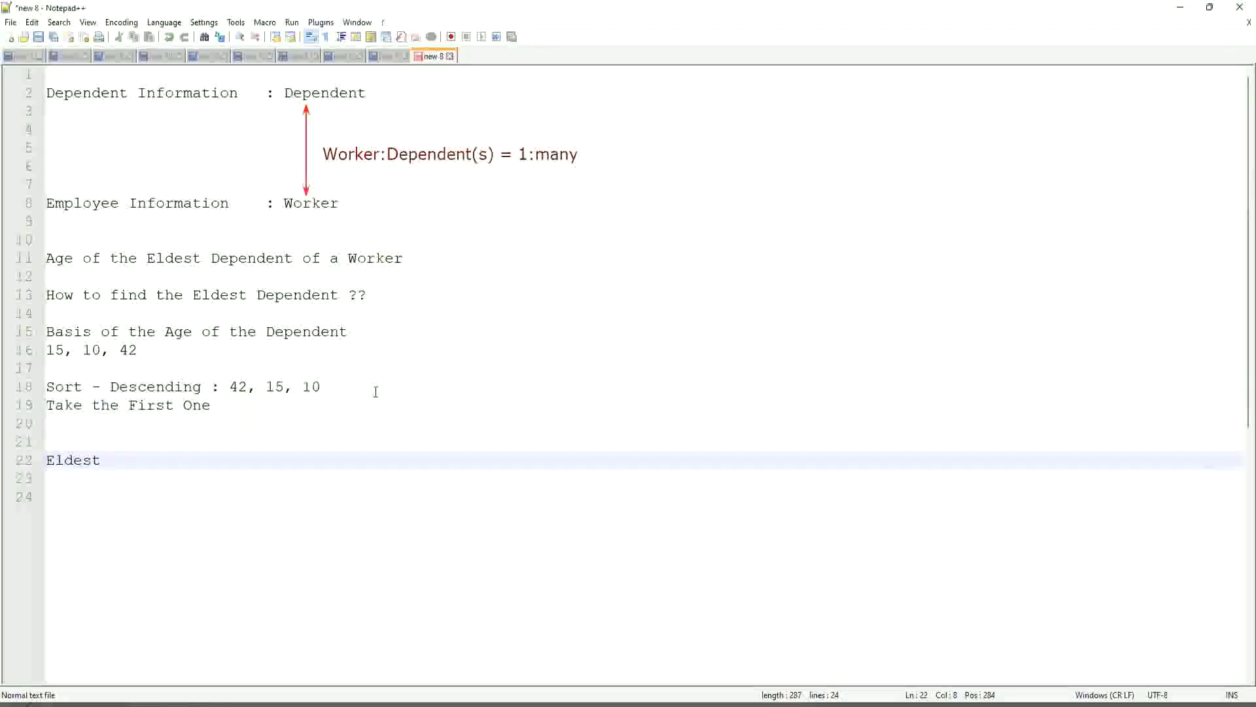
# - Add the age 35 on its own line below '15, 10, 42' and bookmark that line
pyautogui.click(158, 350)
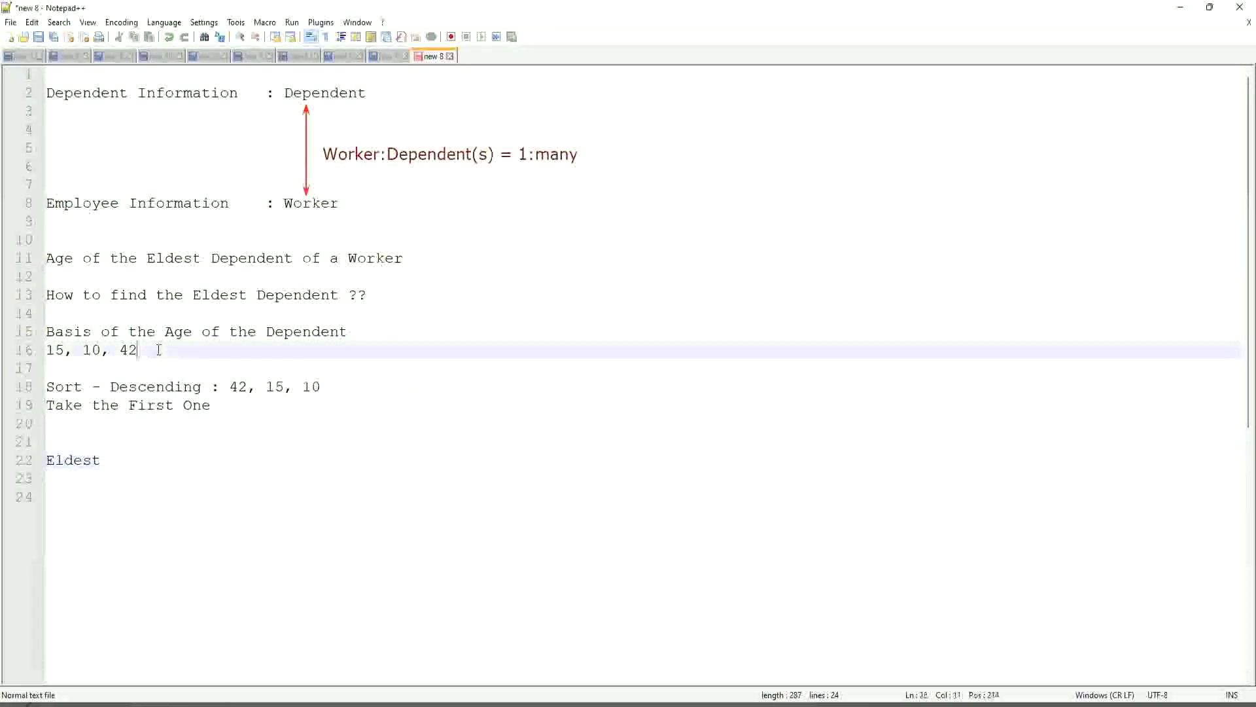
pyautogui.press('Return')
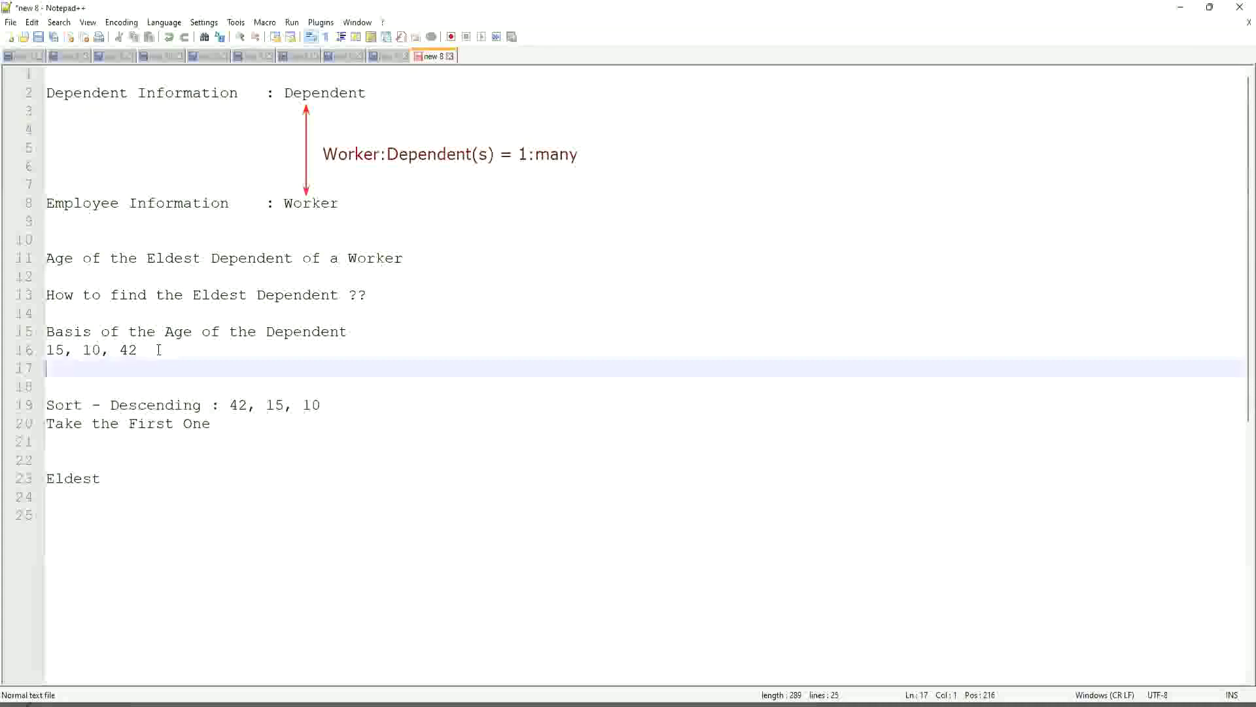
pyautogui.write('35')
pyautogui.moveTo(69, 369); pyautogui.dragTo(37, 379)
pyautogui.click(37, 370)
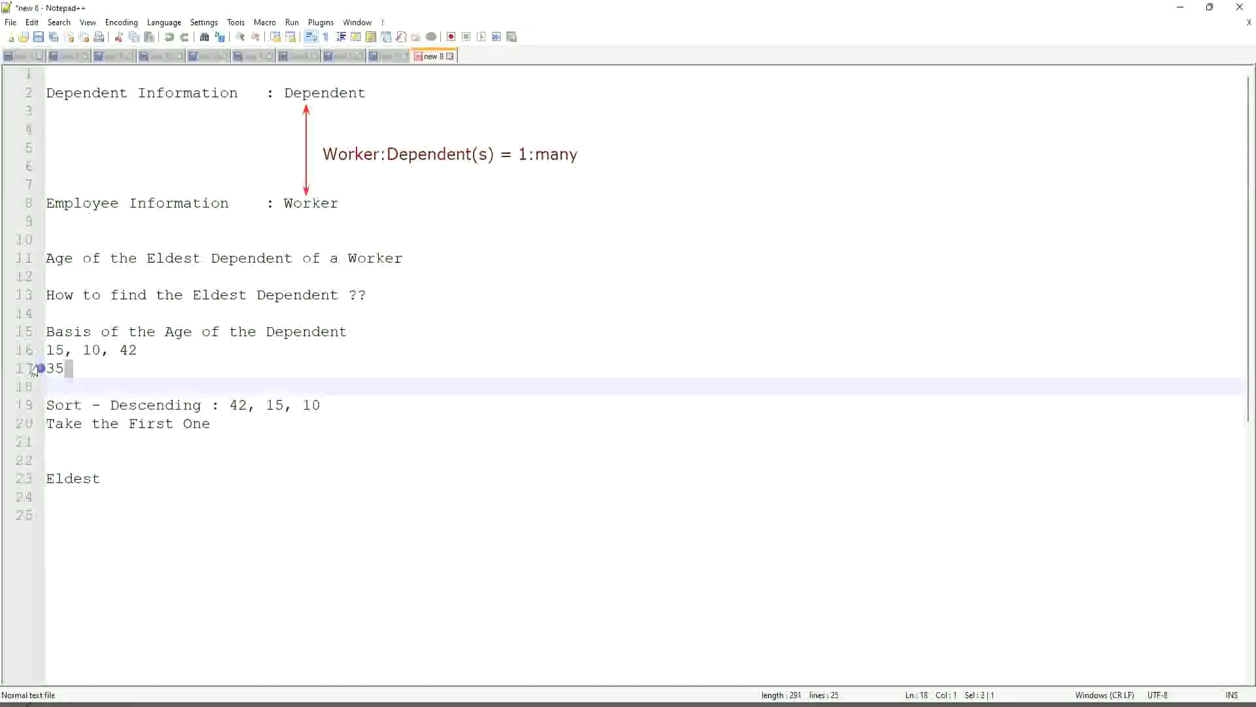
pyautogui.click(92, 370)
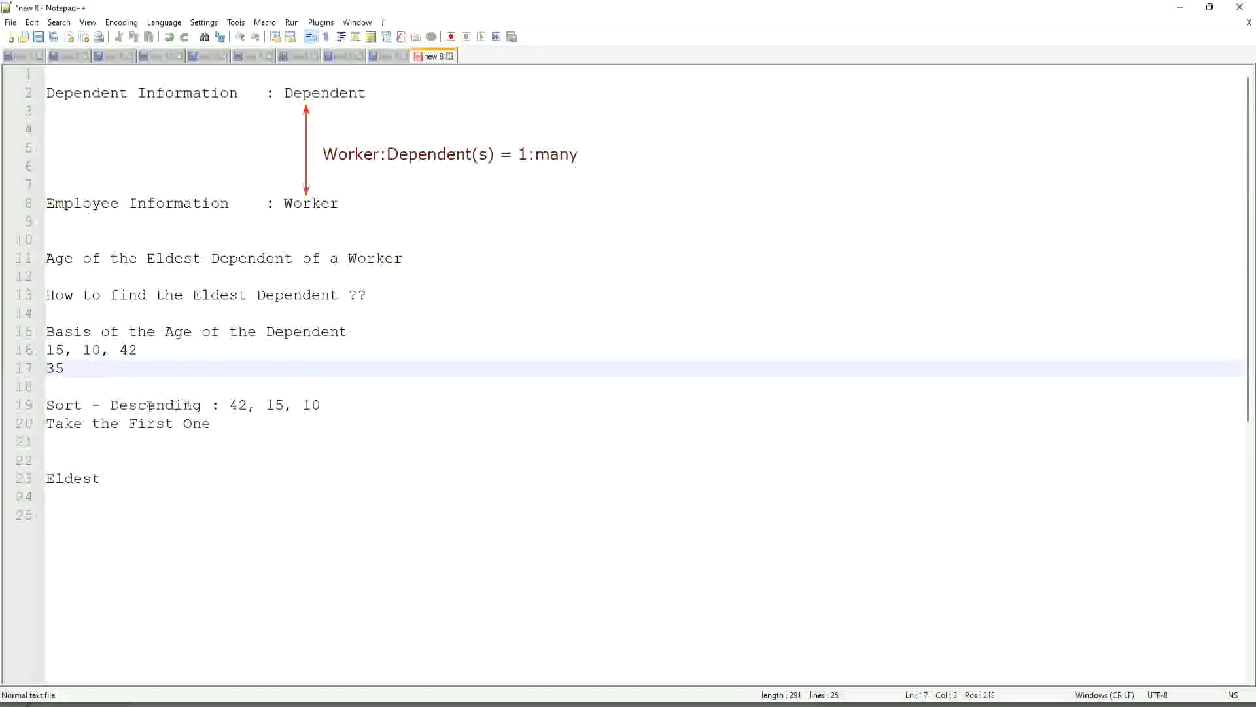
# - Review the sort, Take the First One and Eldest lines, then append ', 45' to the ages list
pyautogui.click(227, 405)
pyautogui.click(350, 408)
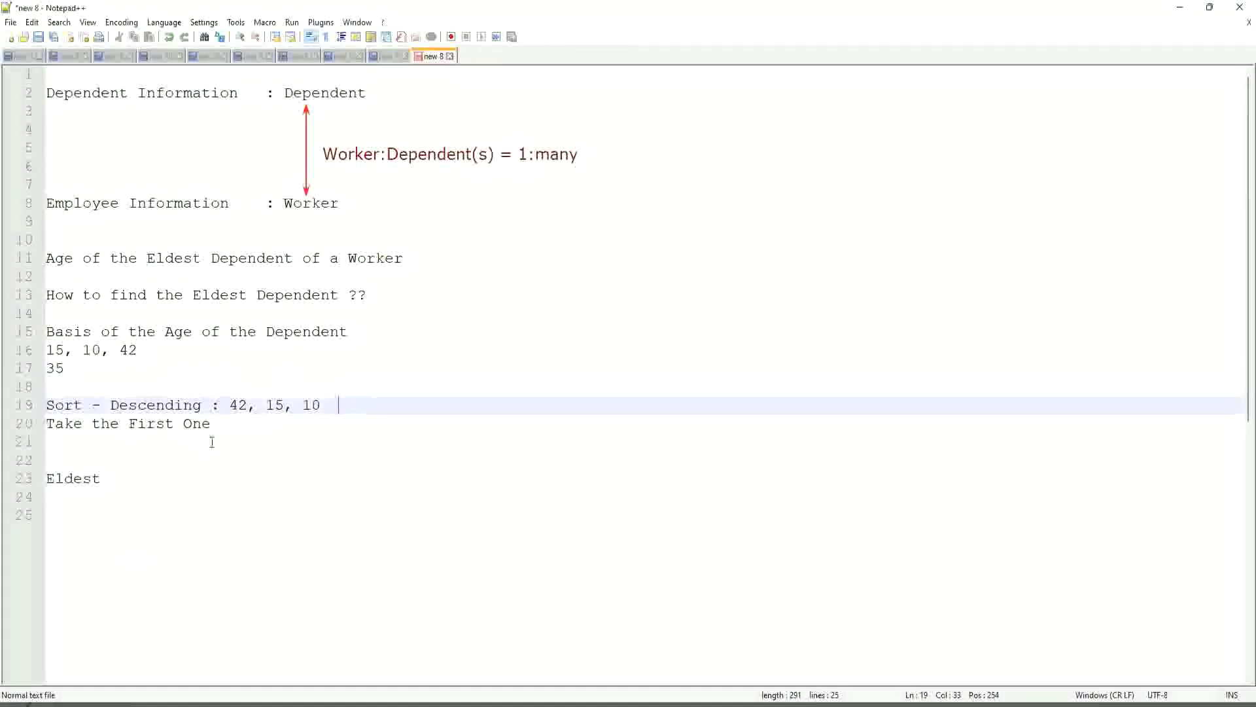
pyautogui.click(234, 423)
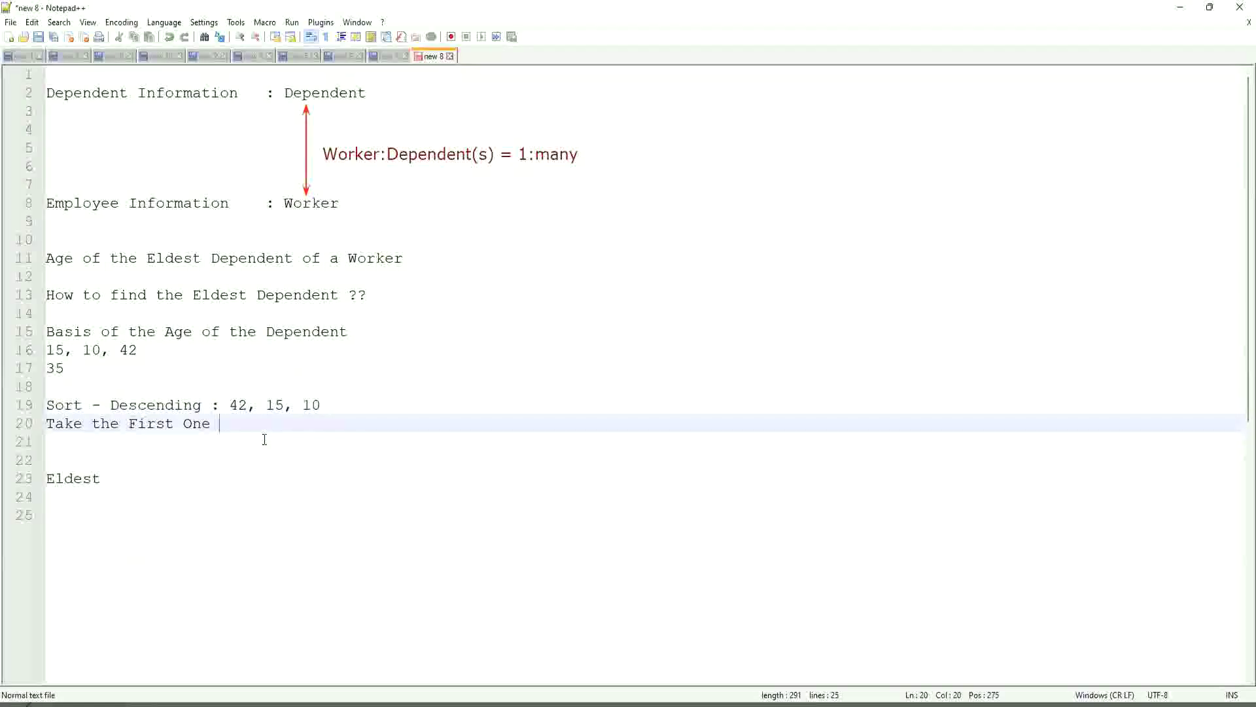
pyautogui.click(59, 480)
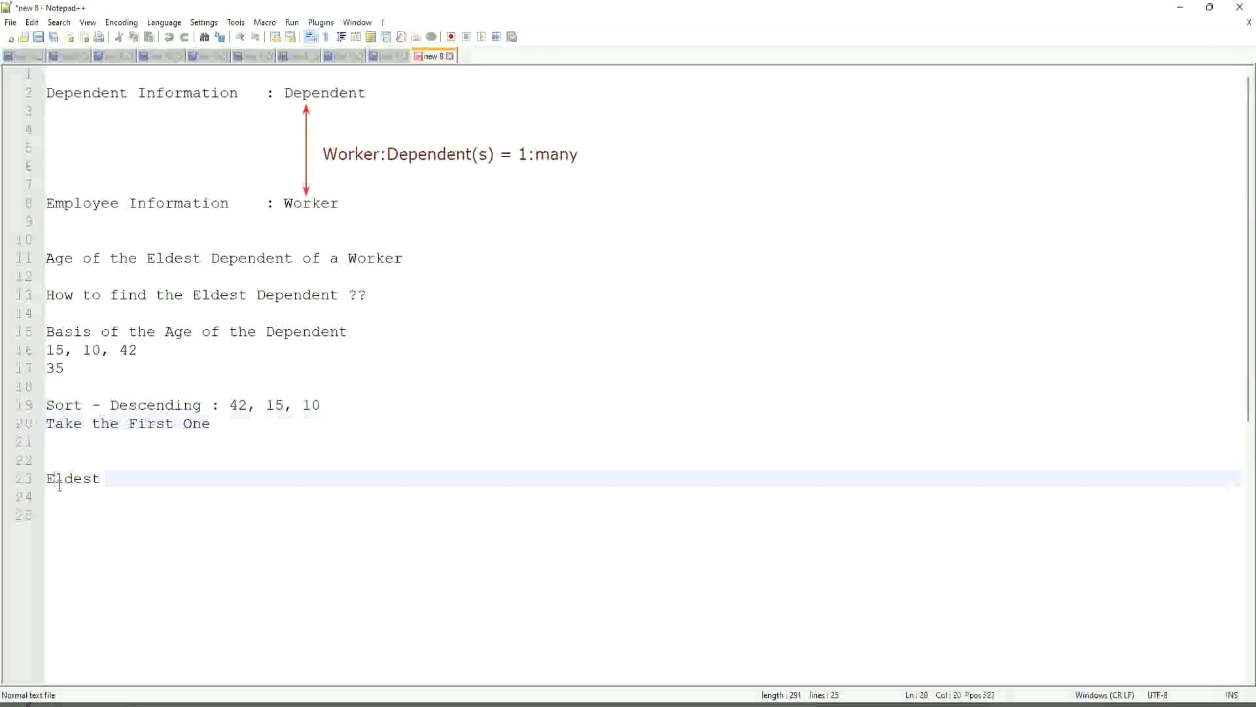
pyautogui.doubleClick(58, 481)
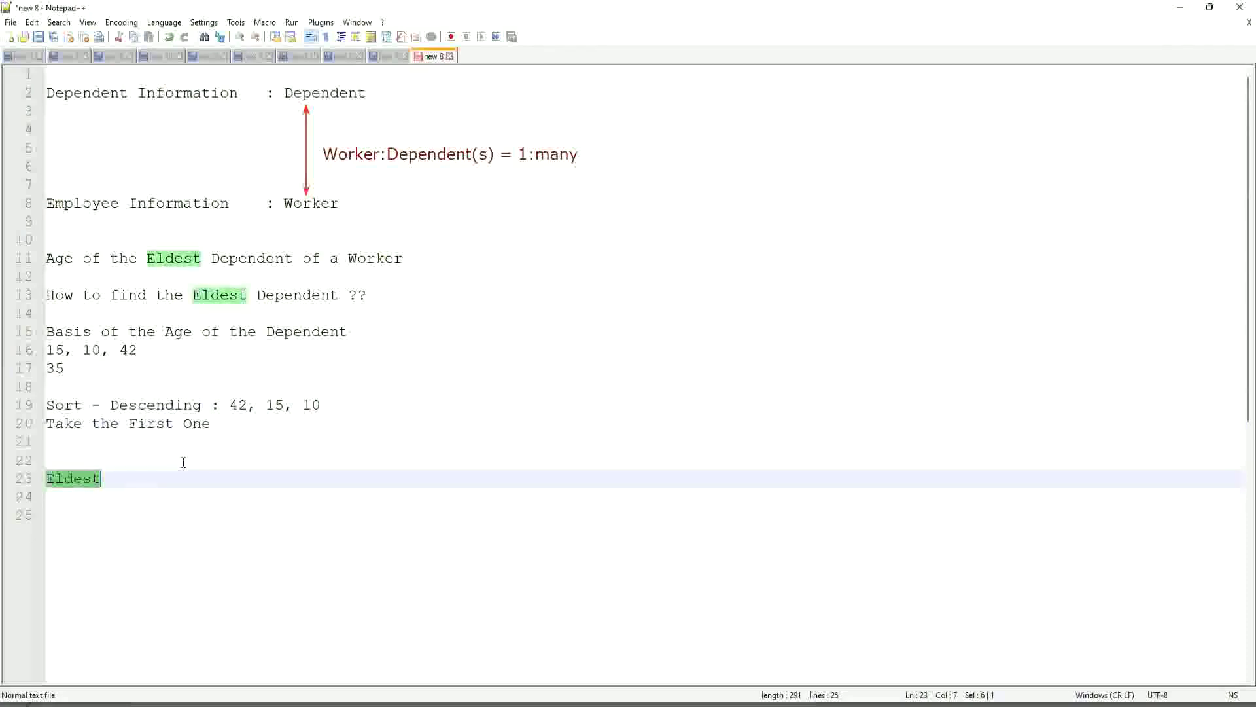
pyautogui.click(174, 352)
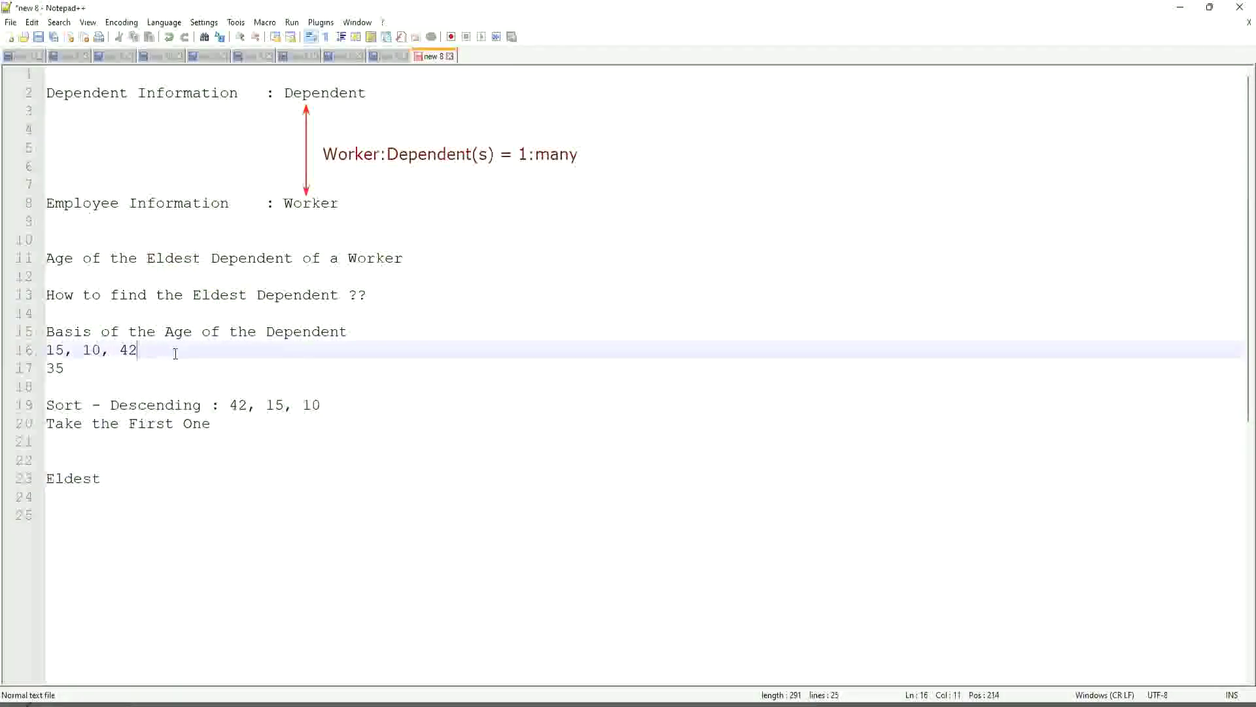
pyautogui.write(', 45')
pyautogui.write(',63')
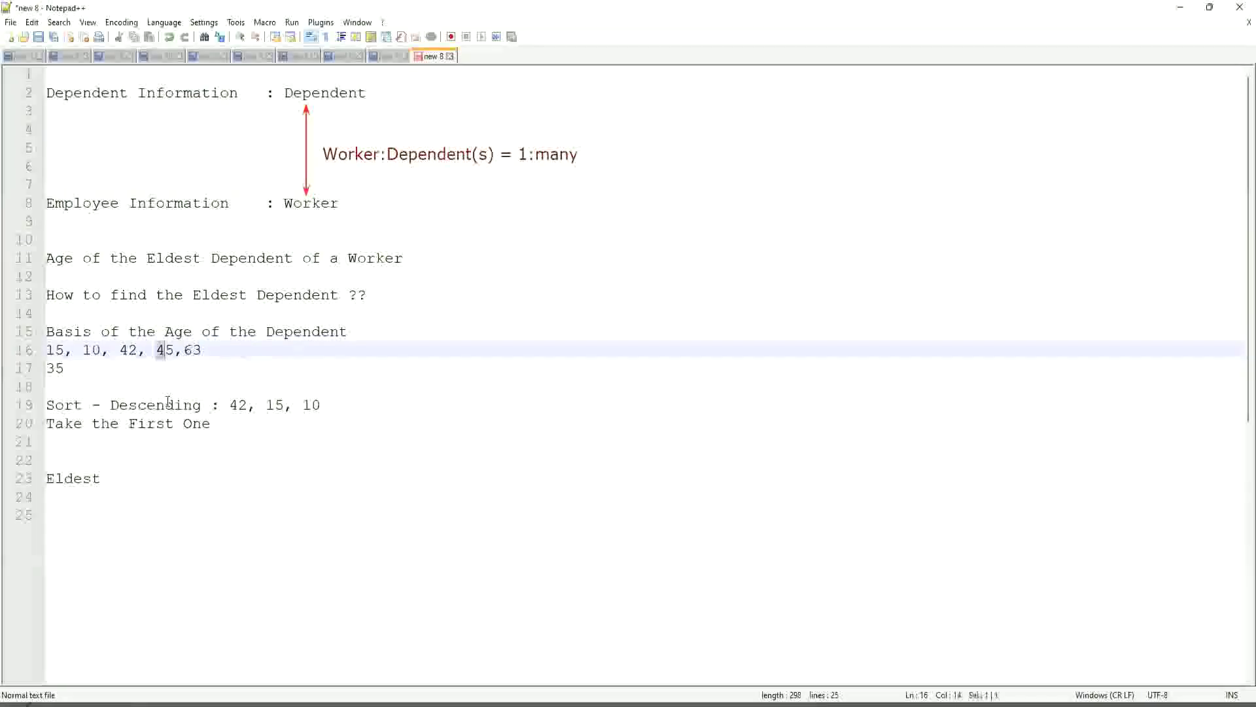
# - Change the ages list to '15, 10, 42, 42', fixing spacing and deleting the trailing 63
pyautogui.hotkey('shift', 'Right')
pyautogui.write('42')
pyautogui.press('Left')
pyautogui.press('Left')
pyautogui.press('BackSpace')
pyautogui.press('Right')
pyautogui.press('Right')
pyautogui.press('Right')
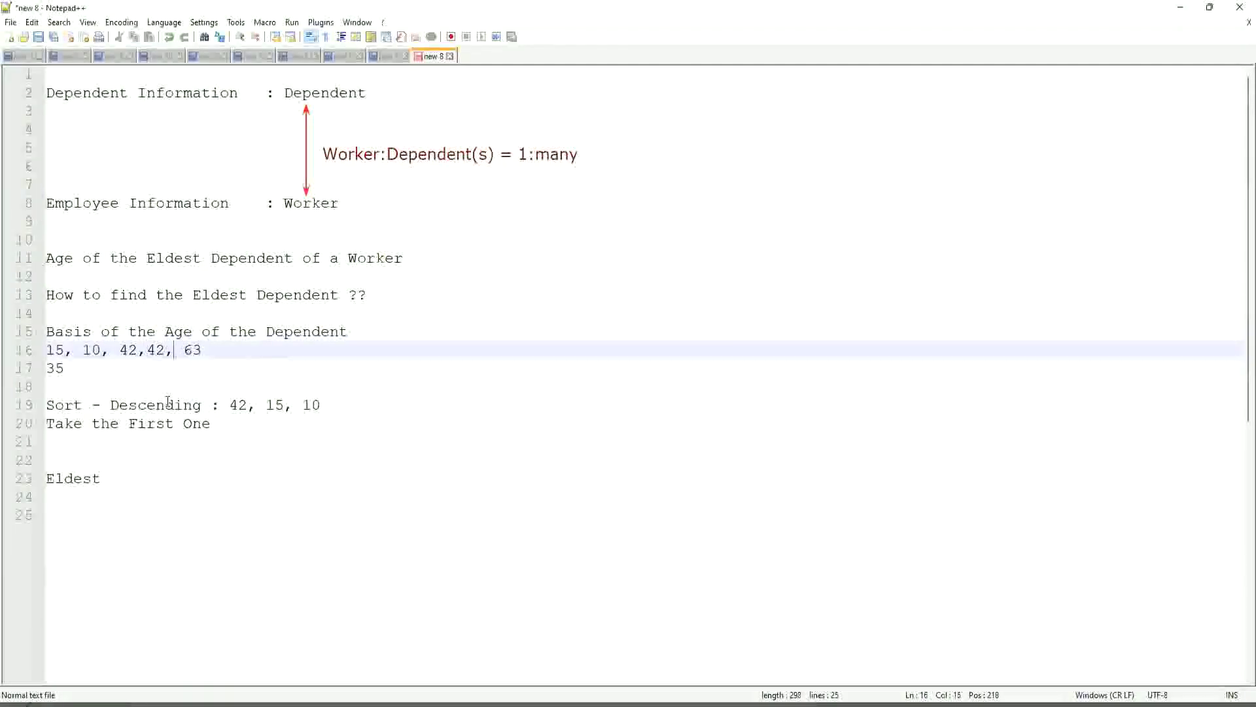
pyautogui.press('Left')
pyautogui.press('Left')
pyautogui.press('Left')
pyautogui.press('Left')
pyautogui.press('Left')
pyautogui.press('Left')
pyautogui.press('Left')
pyautogui.press('Left')
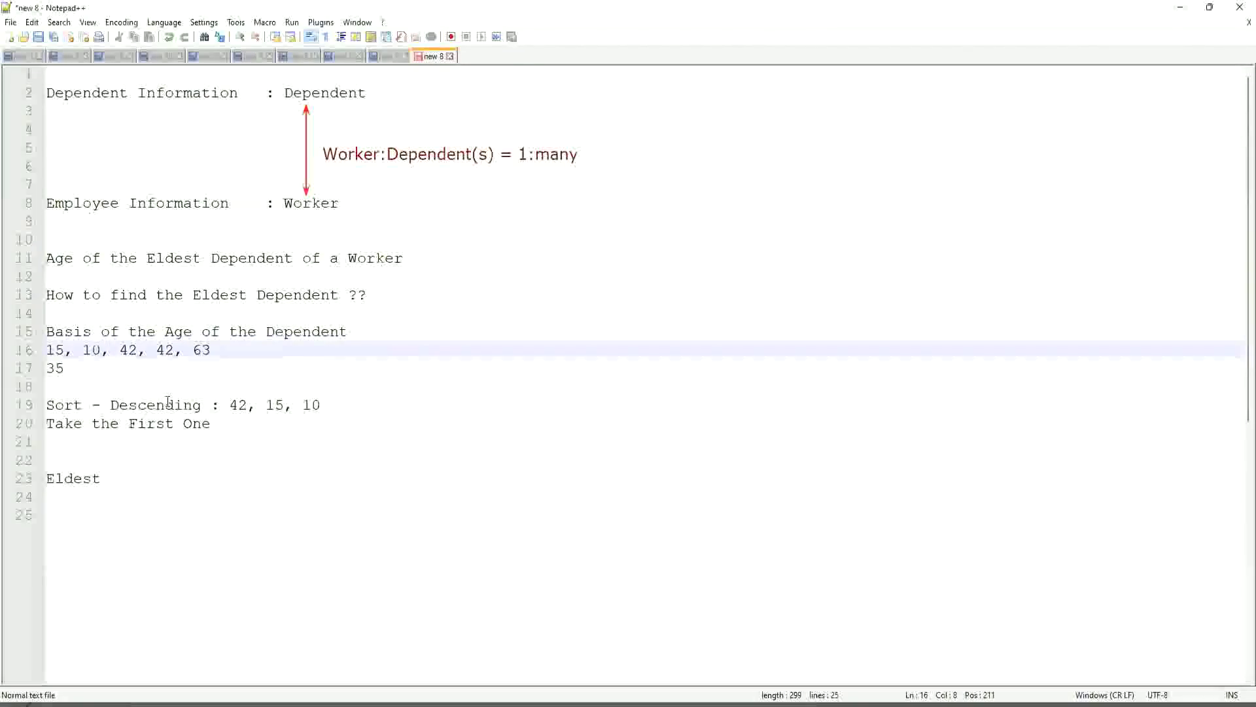
pyautogui.press('Right')
pyautogui.press('Right')
pyautogui.press('Right')
pyautogui.press('Right')
pyautogui.press('Right')
pyautogui.press('Right')
pyautogui.press('Right')
pyautogui.press('Right')
pyautogui.hotkey('shift', 'Right')
pyautogui.hotkey('shift', 'Right')
pyautogui.hotkey('shift', 'Right')
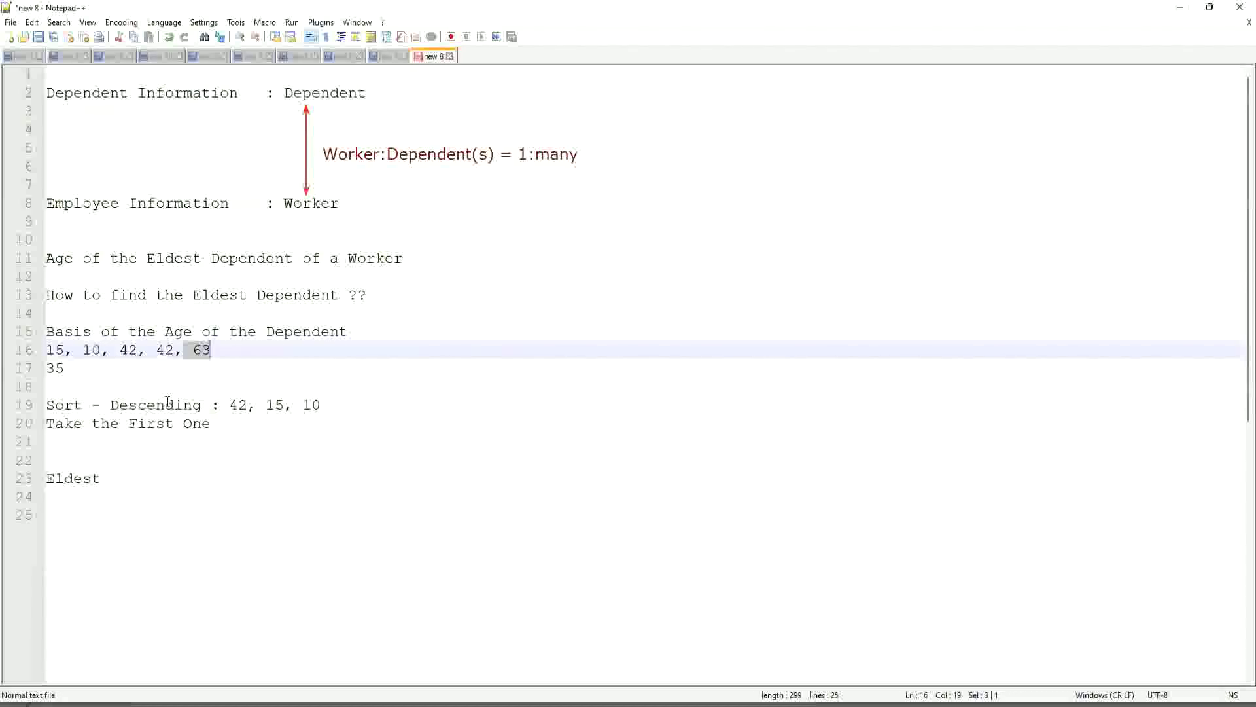
pyautogui.press('BackSpace')
pyautogui.press('BackSpace')
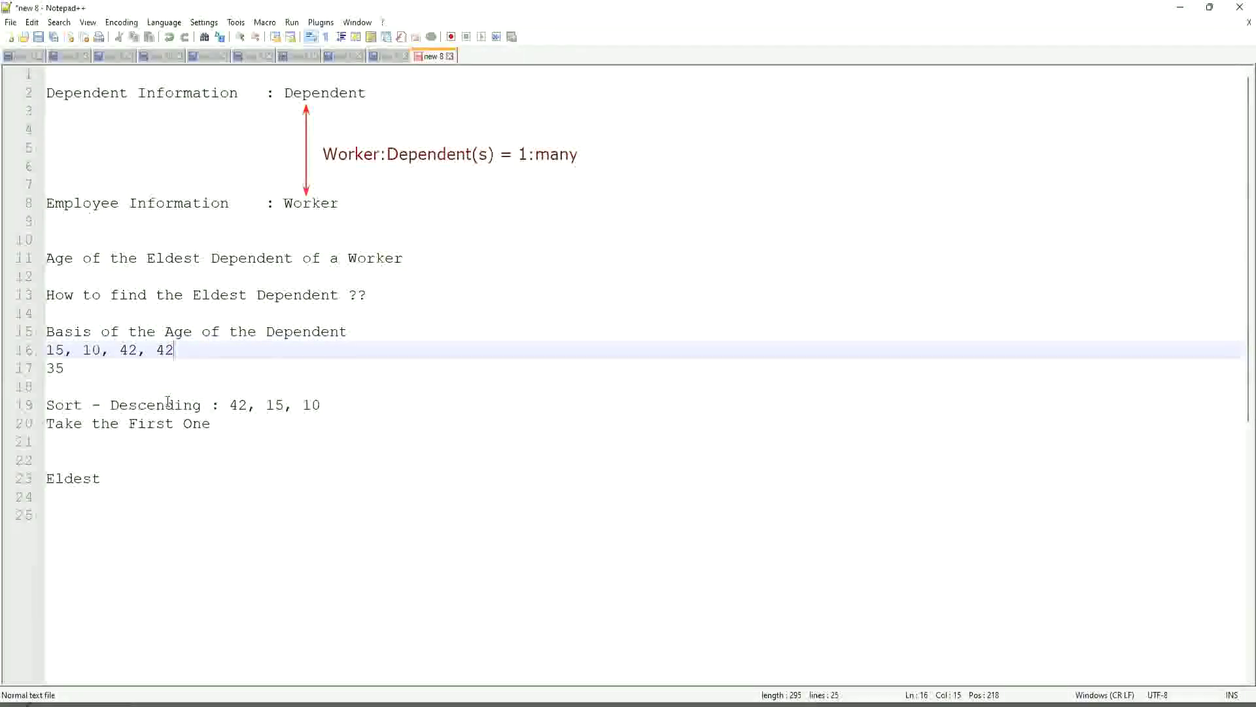
pyautogui.press('BackSpace')
pyautogui.write('3, 75, 82')
pyautogui.moveTo(257, 350); pyautogui.dragTo(21, 354)
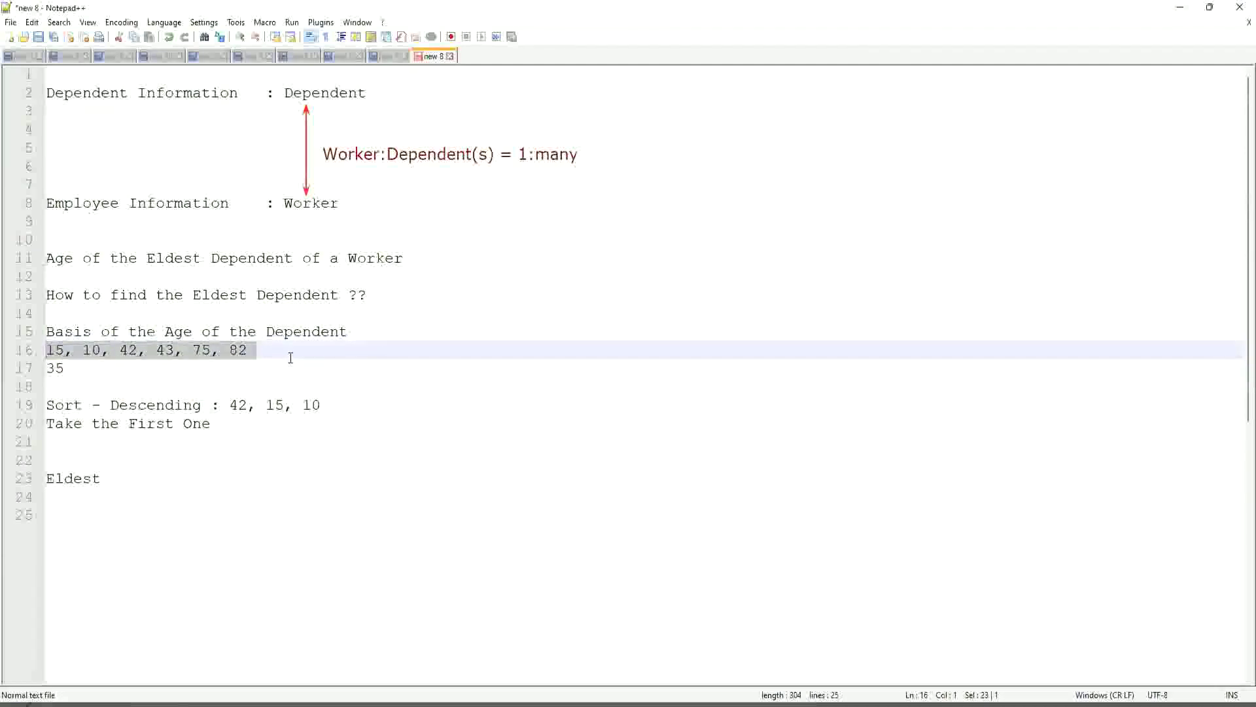
pyautogui.click(102, 405)
pyautogui.press('Up')
pyautogui.press('Down')
pyautogui.press('Right')
pyautogui.press('Right')
pyautogui.press('Right')
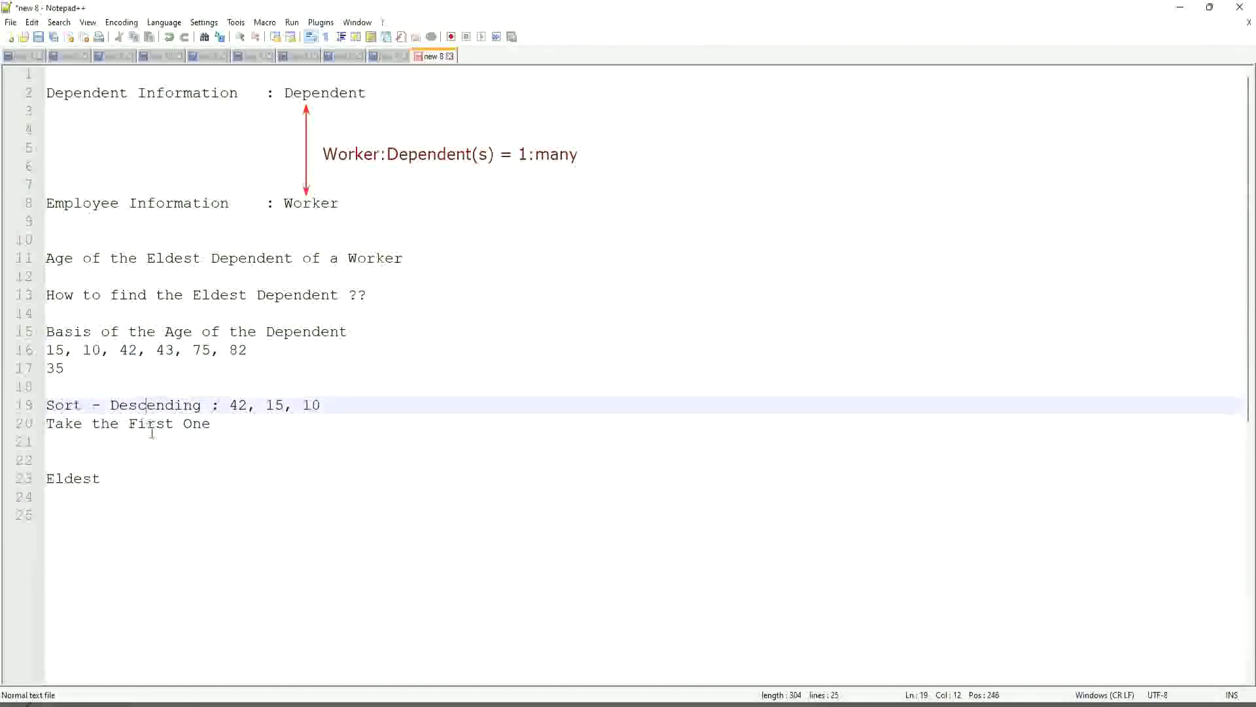
pyautogui.click(153, 405)
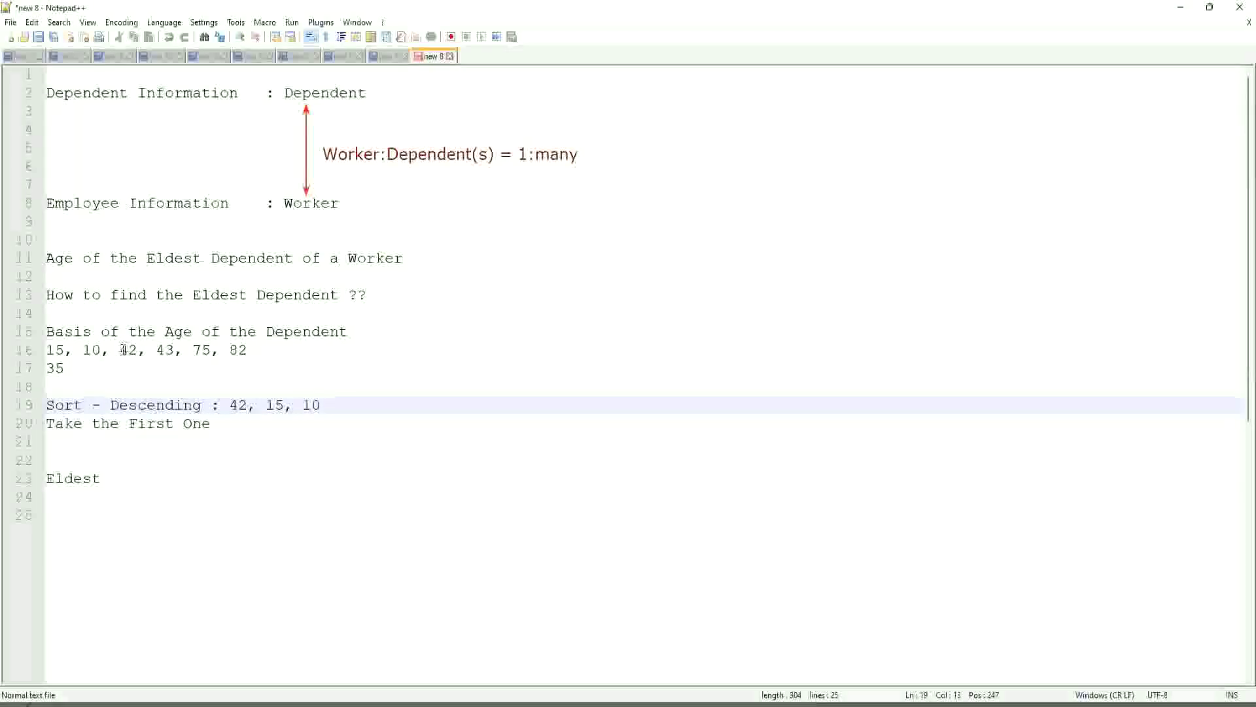
pyautogui.moveTo(120, 349); pyautogui.dragTo(175, 352)
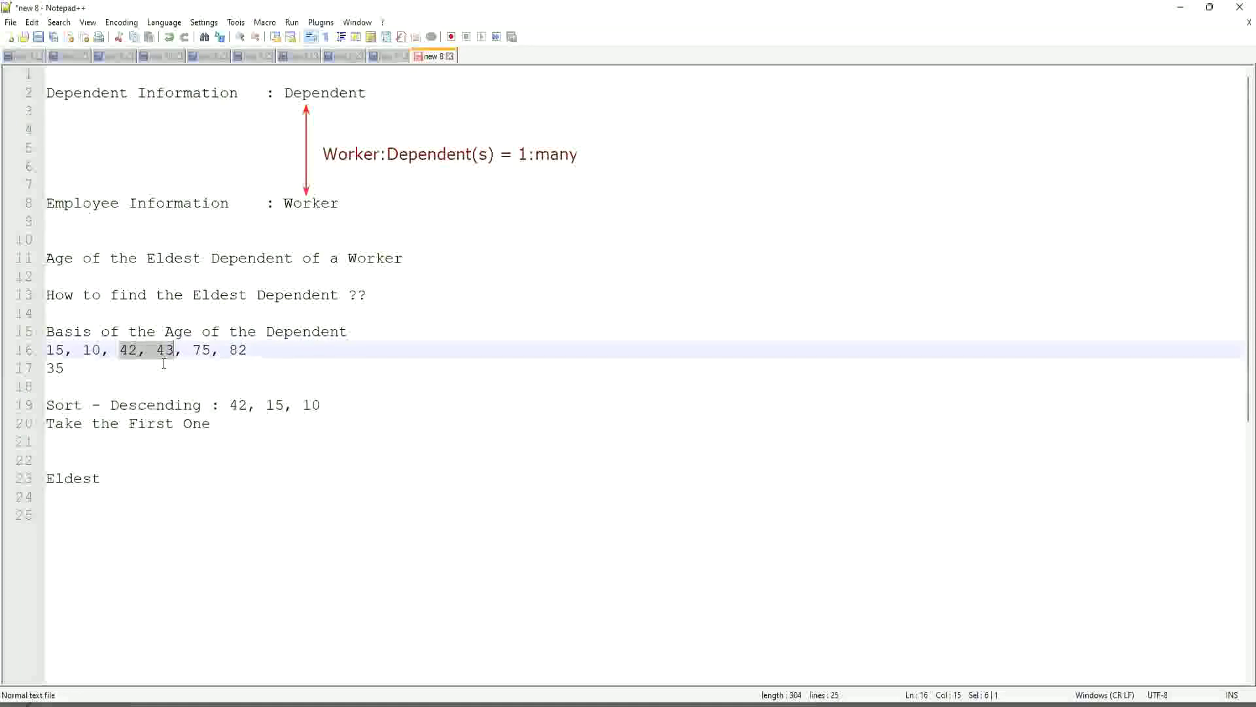
pyautogui.click(165, 363)
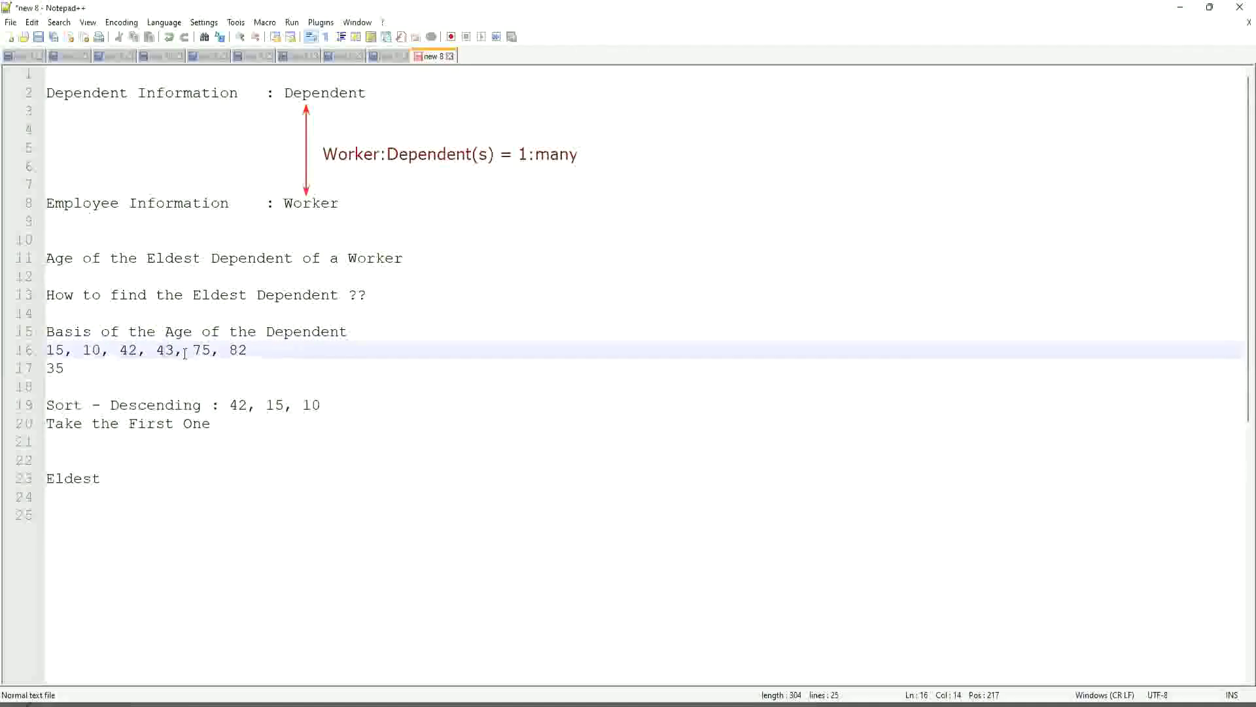
pyautogui.click(128, 350)
pyautogui.moveTo(46, 350); pyautogui.dragTo(279, 351)
pyautogui.click(279, 351)
pyautogui.click(238, 351)
pyautogui.click(147, 350)
pyautogui.click(138, 405)
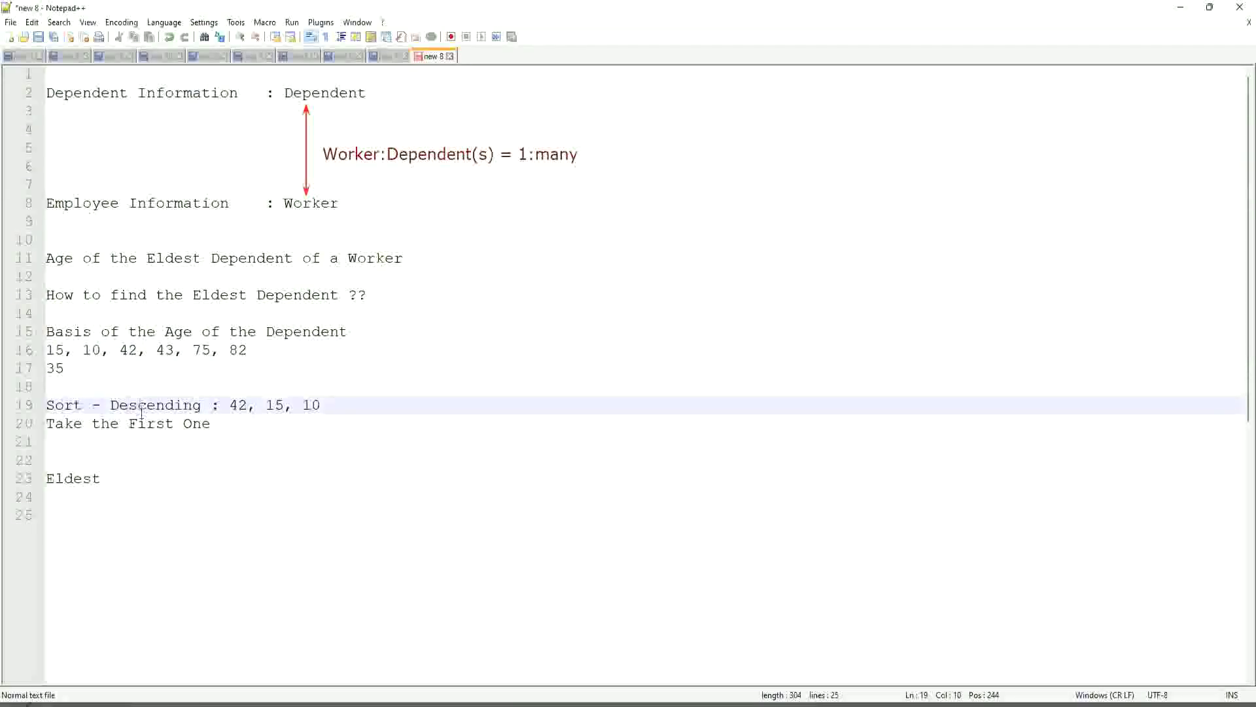
pyautogui.click(137, 422)
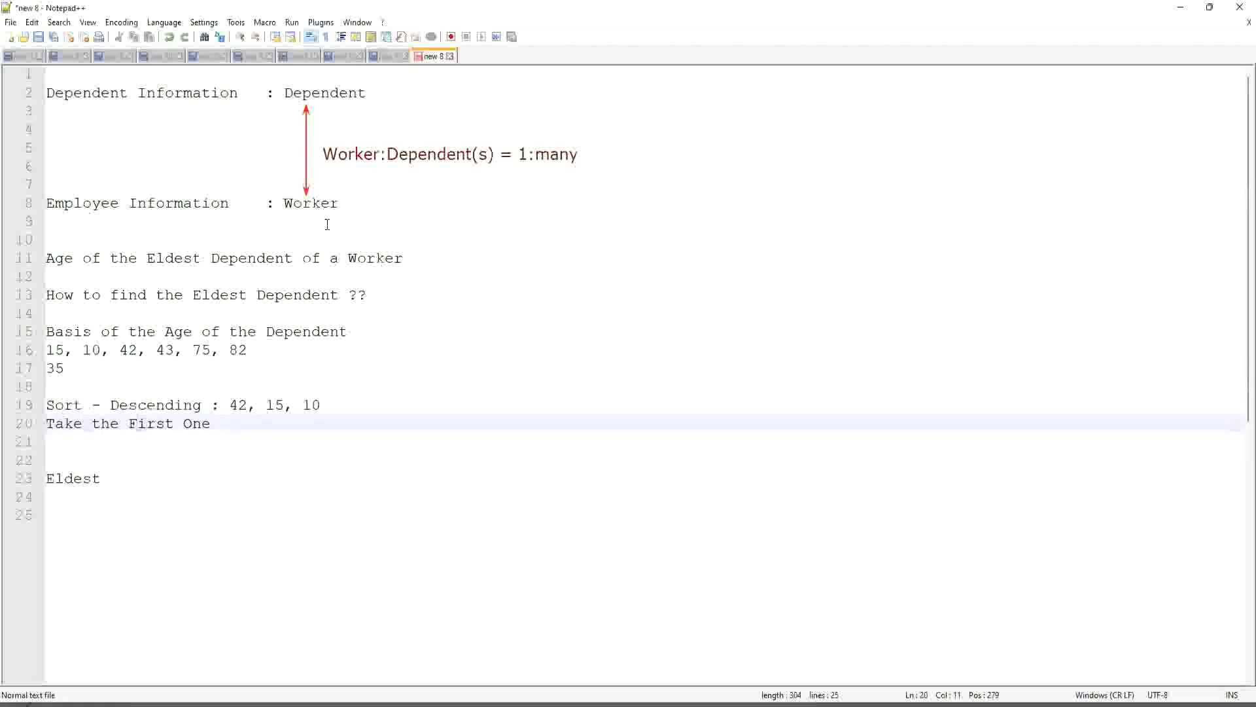
pyautogui.doubleClick(294, 202)
pyautogui.doubleClick(324, 92)
pyautogui.click(387, 208)
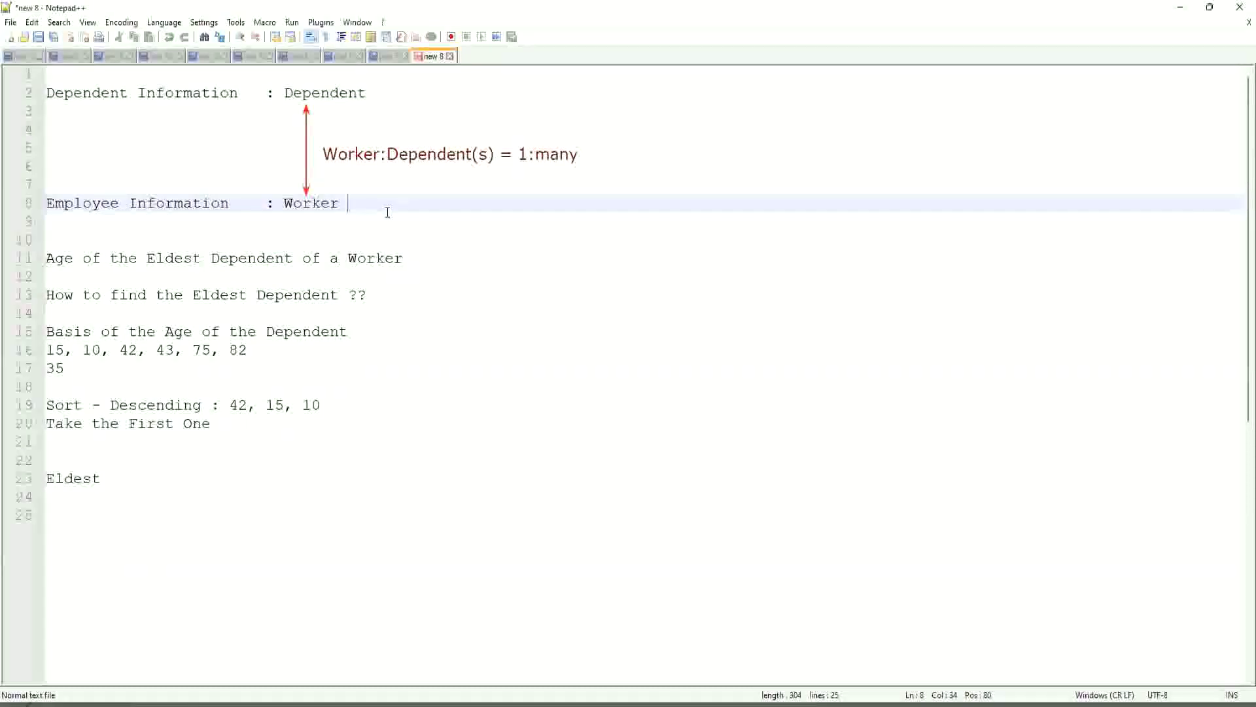
# - Write 'Extract Single Instance (ESI) / Lookup Related Value (LRV)' on line 26 below Eldest
pyautogui.click(141, 478)
pyautogui.press('Return')
pyautogui.press('Return')
pyautogui.press('Return')
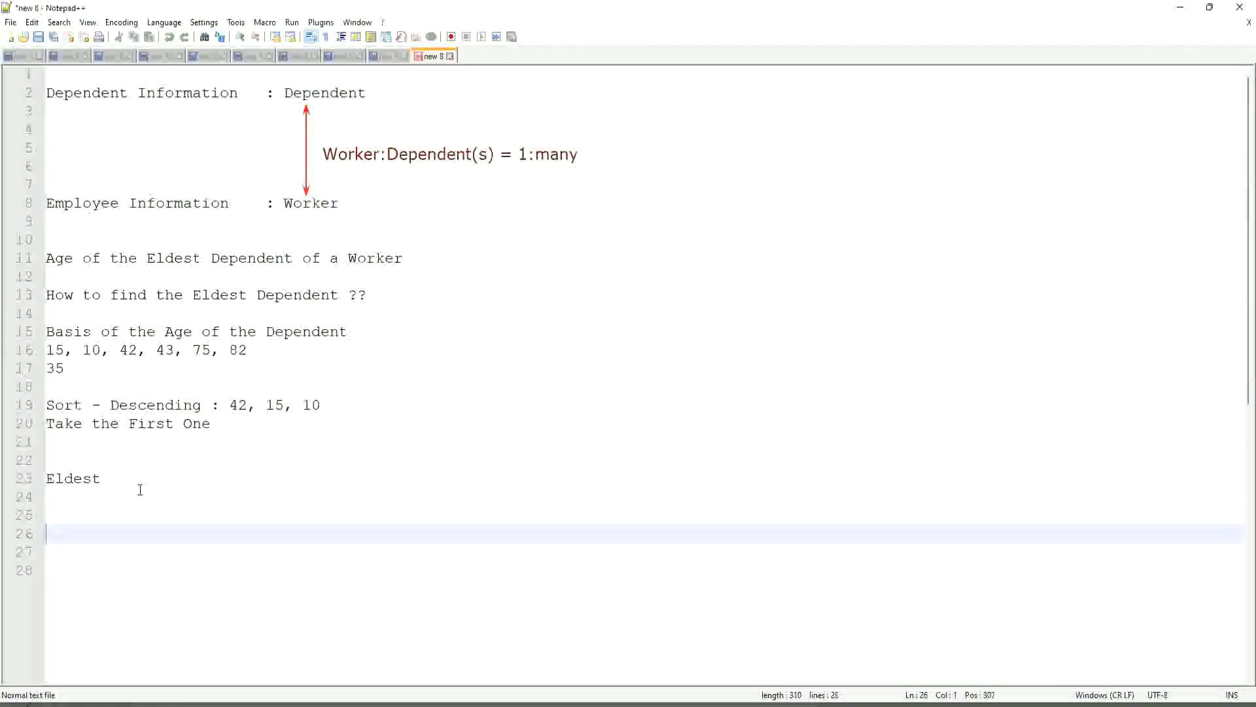
pyautogui.write('Extract Single Instance ')
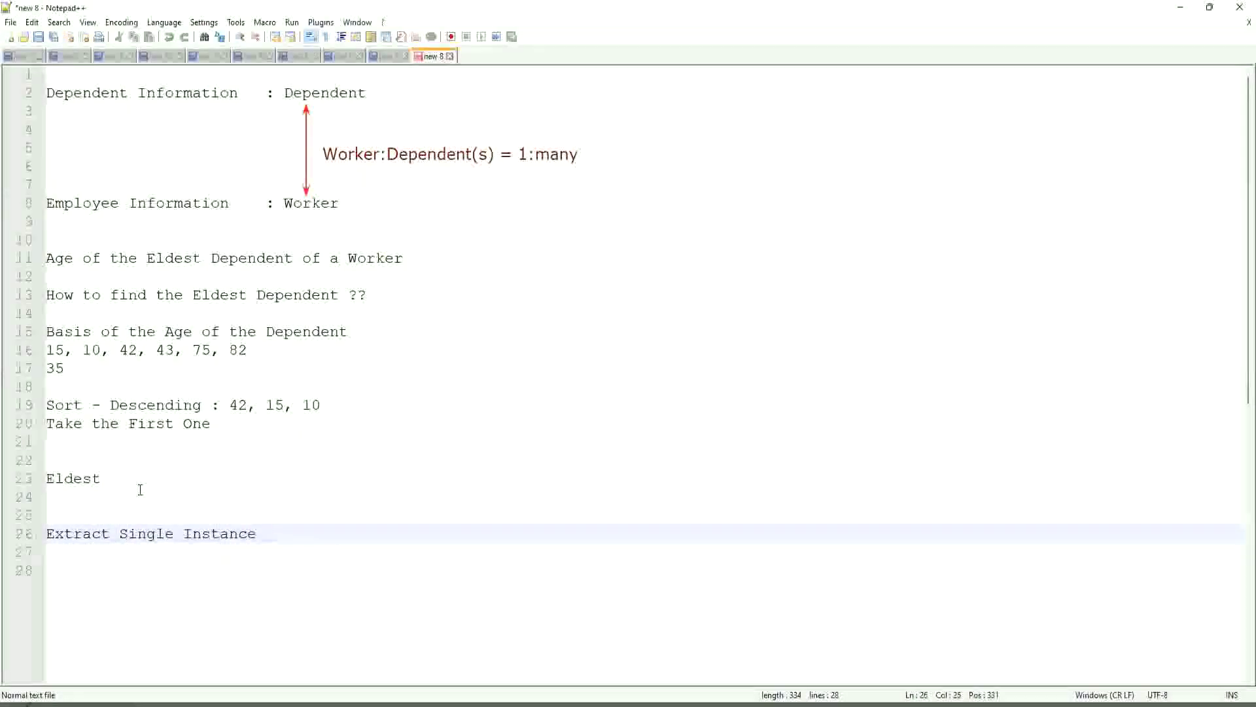
pyautogui.write('/ Lookup Related Value')
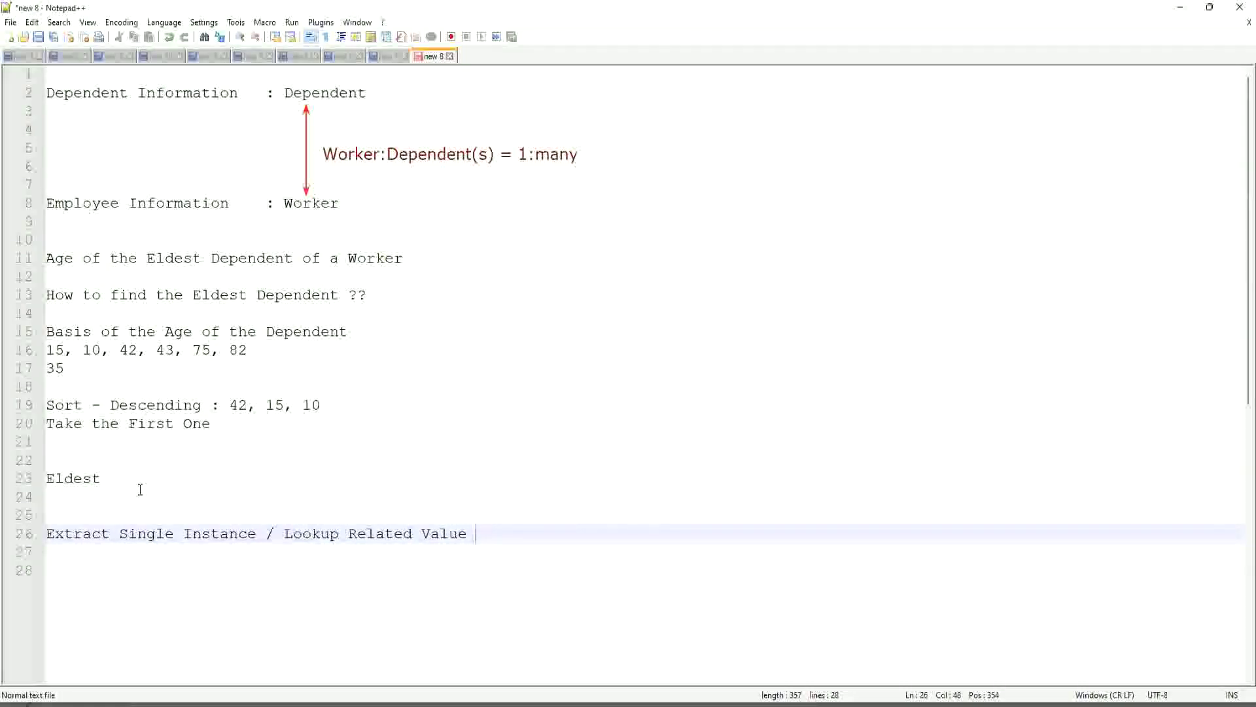
pyautogui.click(258, 533)
pyautogui.write('(ESI)')
pyautogui.click(553, 530)
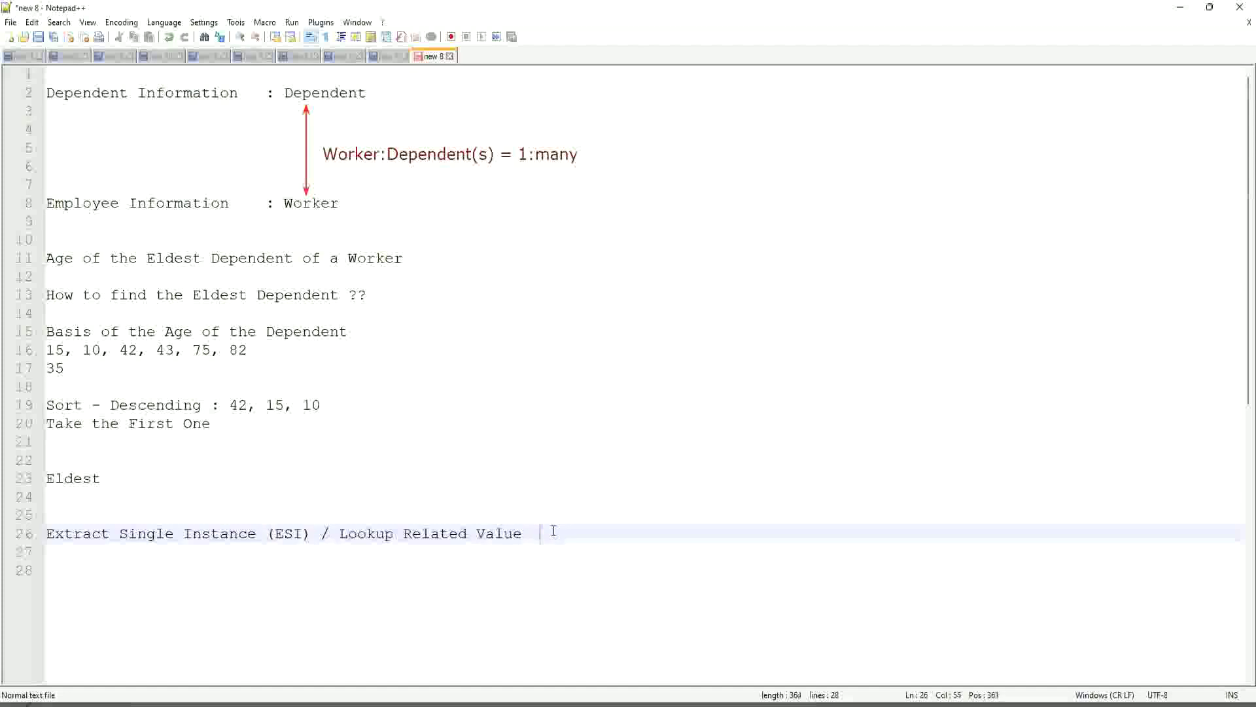
pyautogui.write('(LRV)')
pyautogui.click(575, 483)
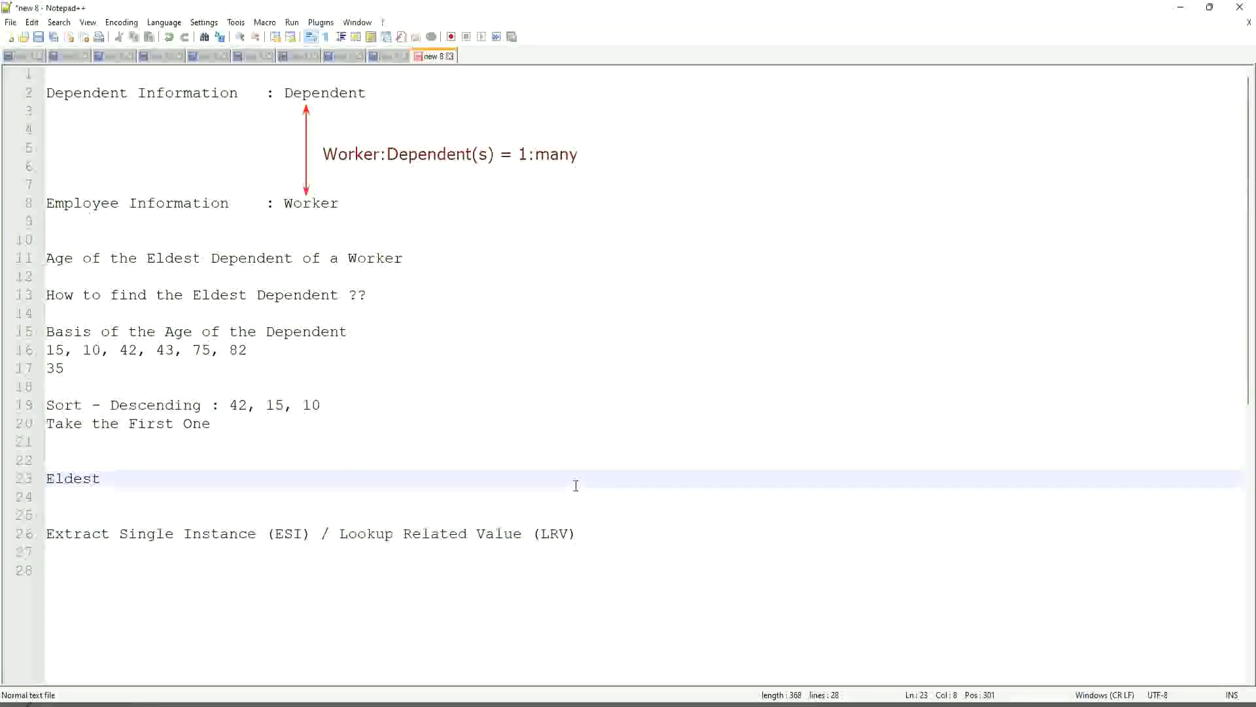
pyautogui.click(304, 533)
pyautogui.moveTo(319, 533); pyautogui.dragTo(257, 546)
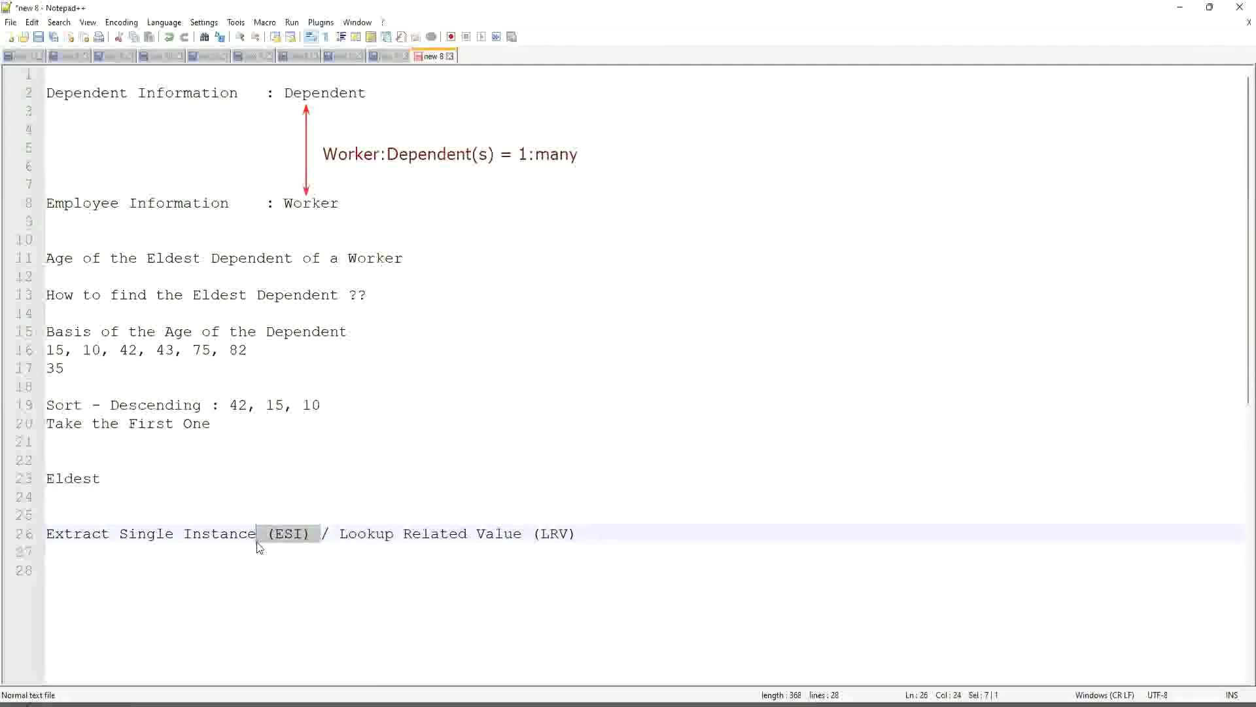
pyautogui.click(266, 535)
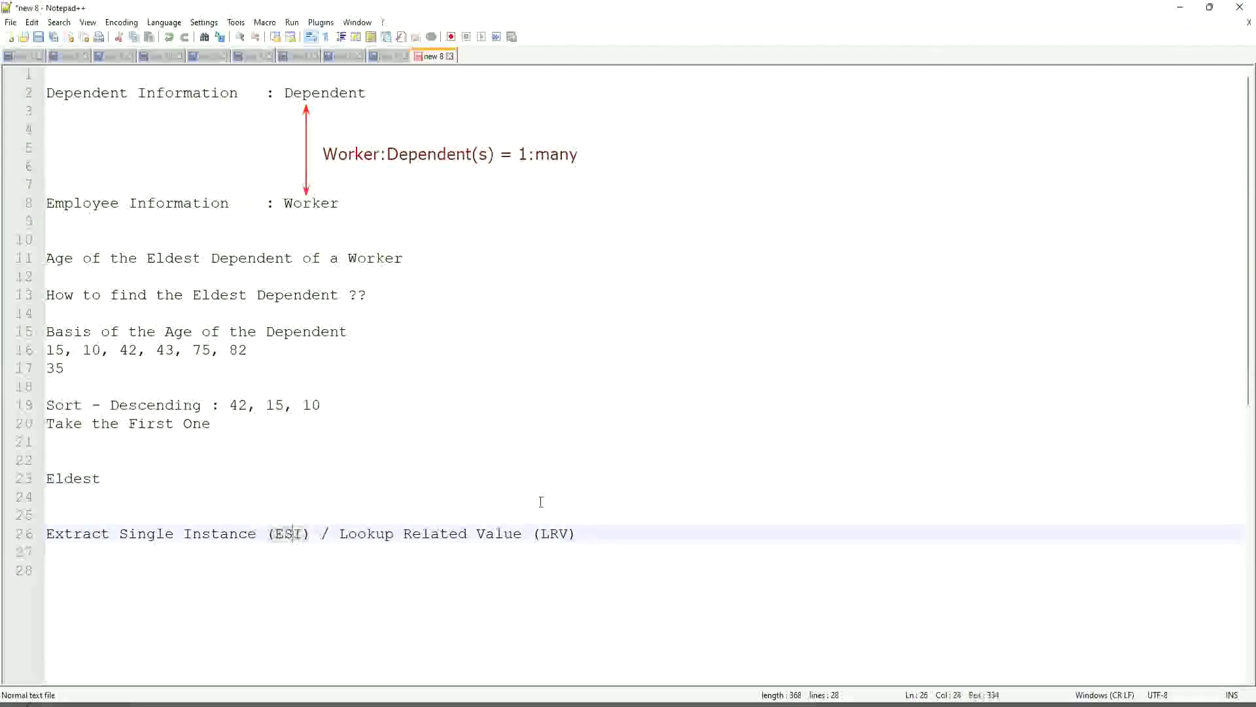
pyautogui.doubleClick(556, 533)
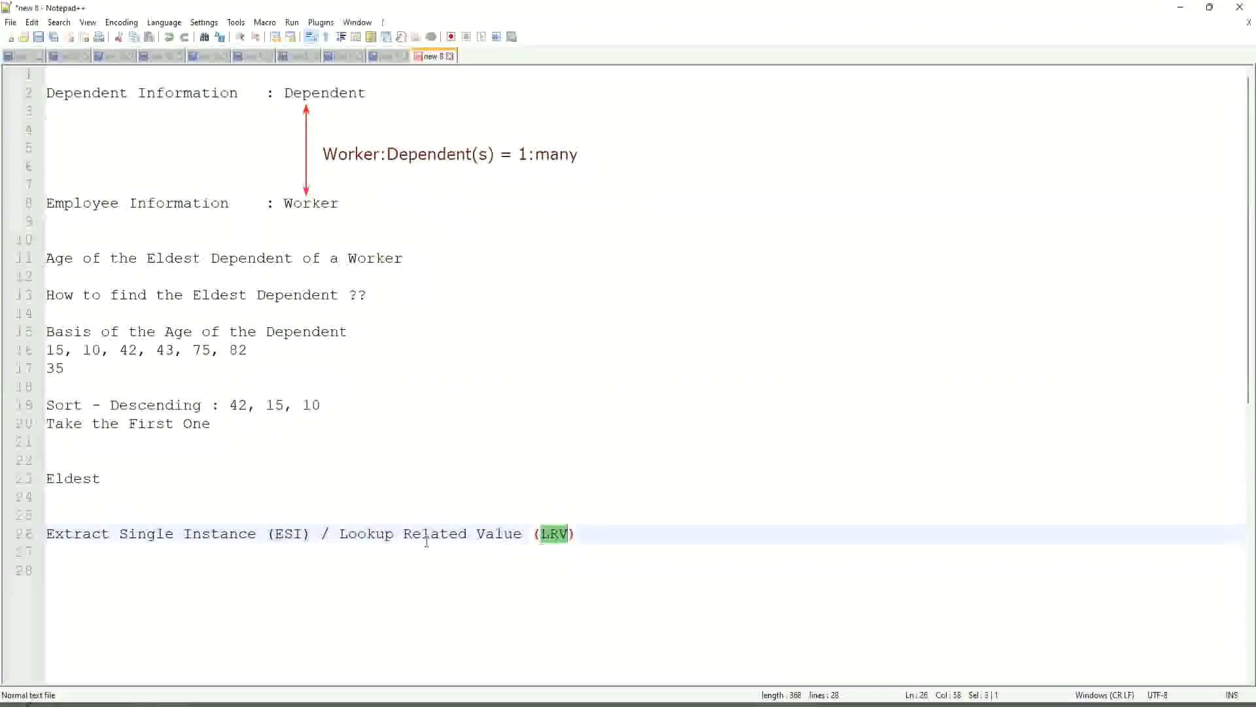
pyautogui.click(137, 534)
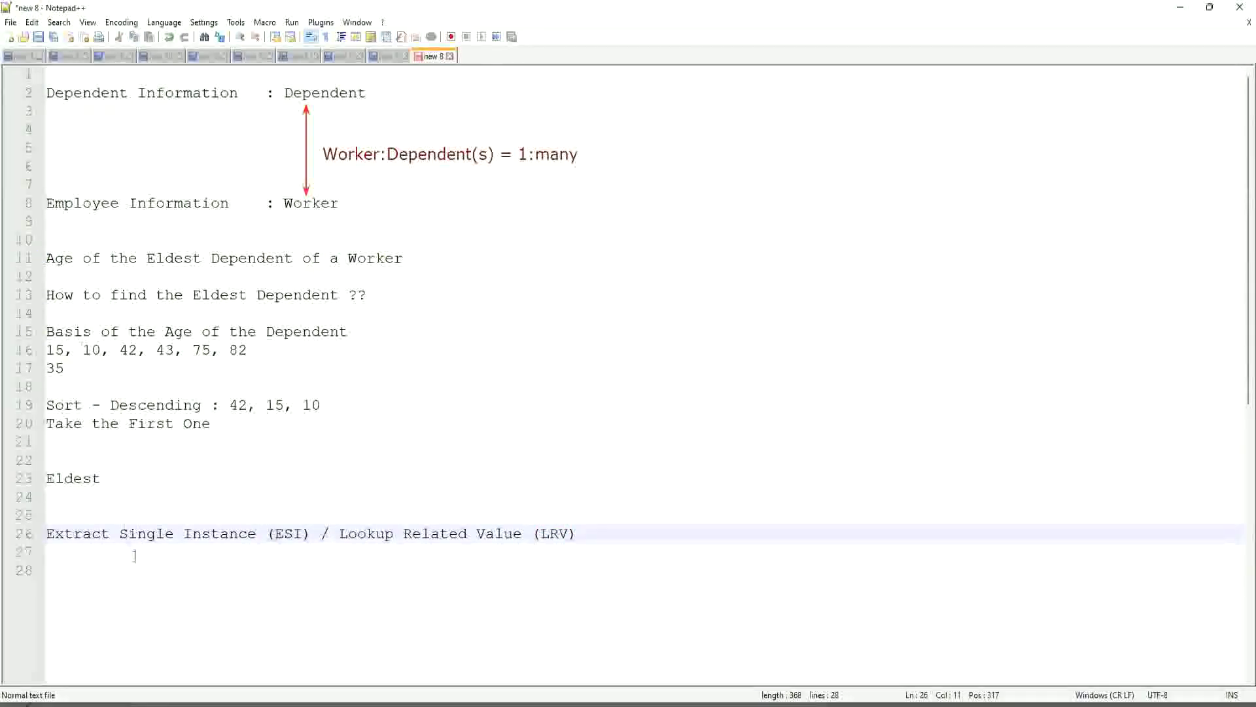
pyautogui.click(200, 535)
pyautogui.moveTo(312, 536); pyautogui.dragTo(12, 521)
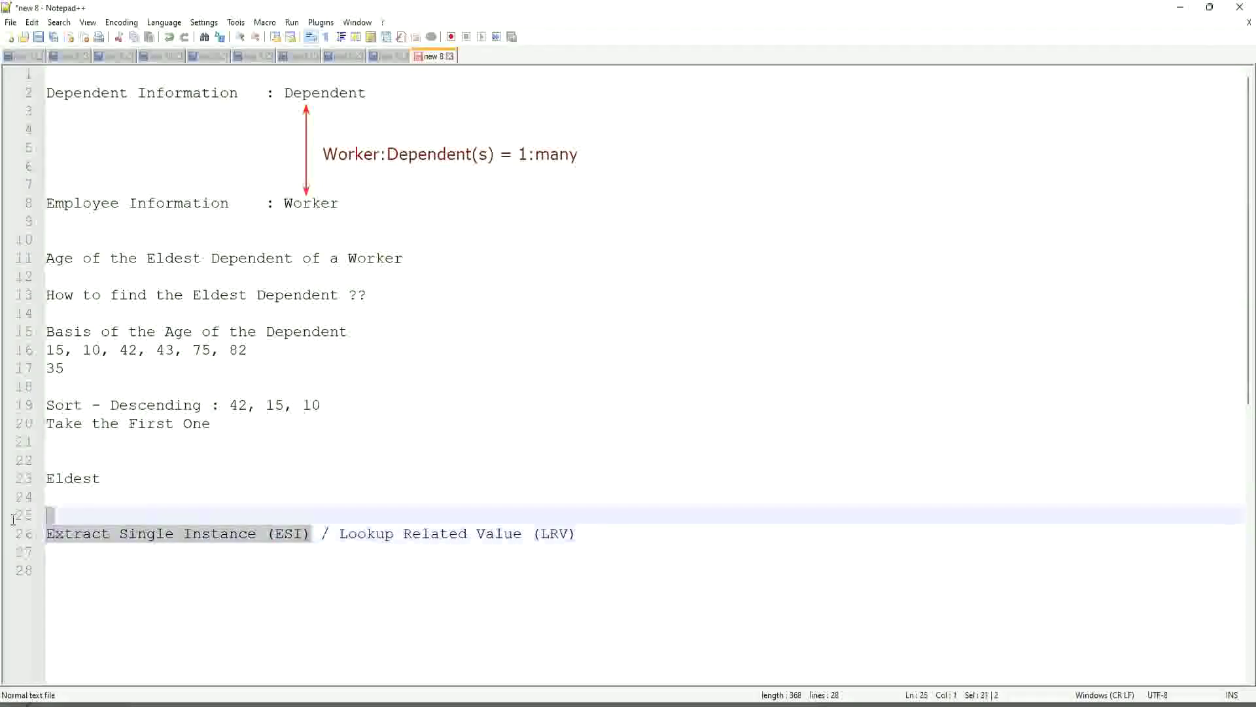
pyautogui.click(156, 535)
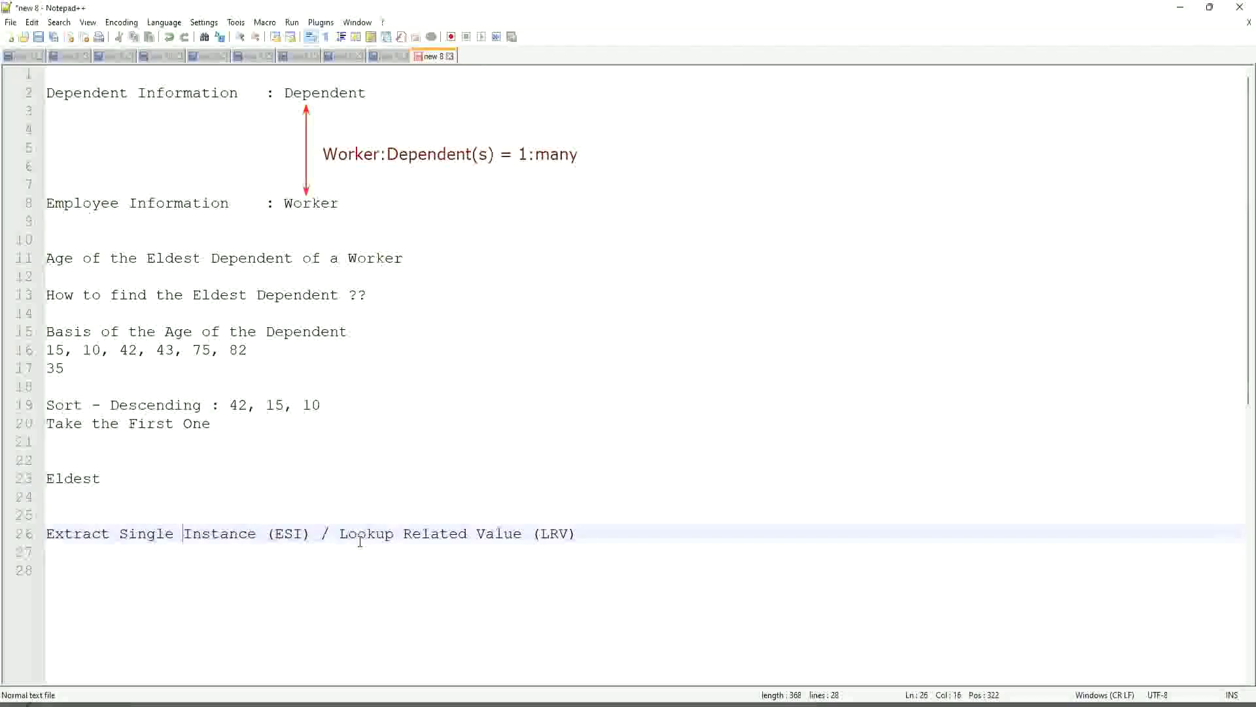
pyautogui.moveTo(339, 535); pyautogui.dragTo(522, 535)
pyautogui.moveTo(612, 535); pyautogui.dragTo(619, 535)
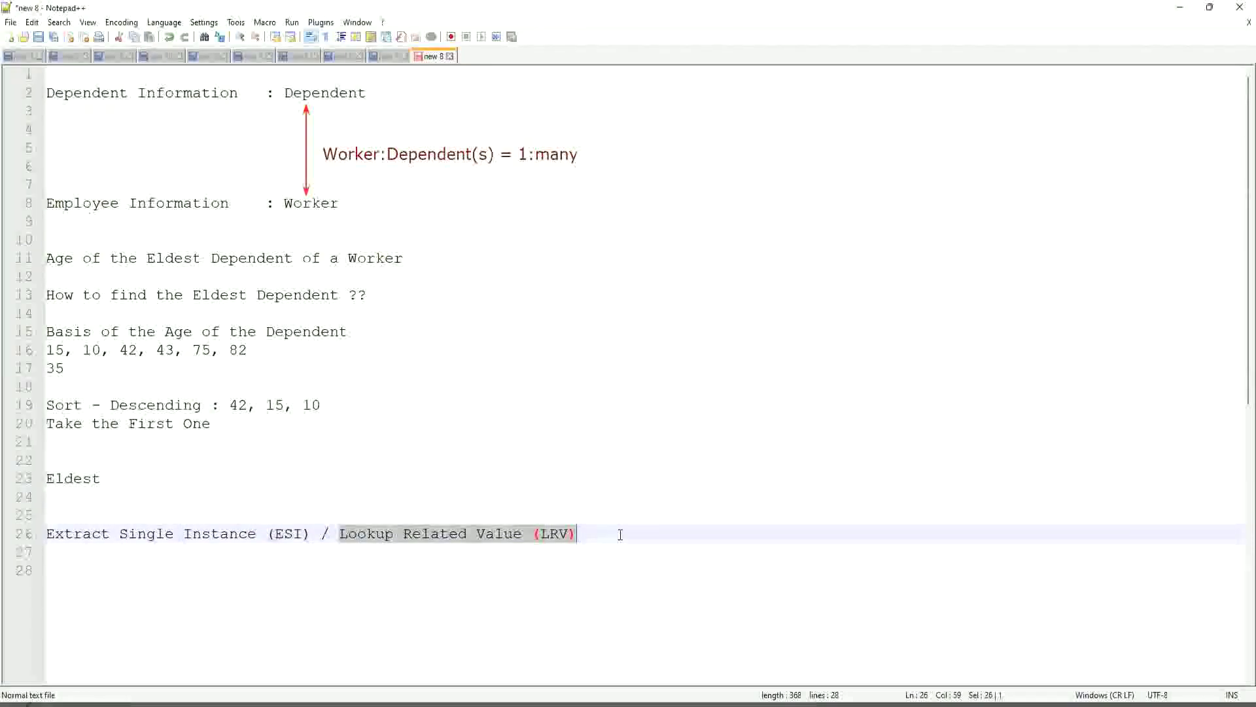
pyautogui.click(584, 460)
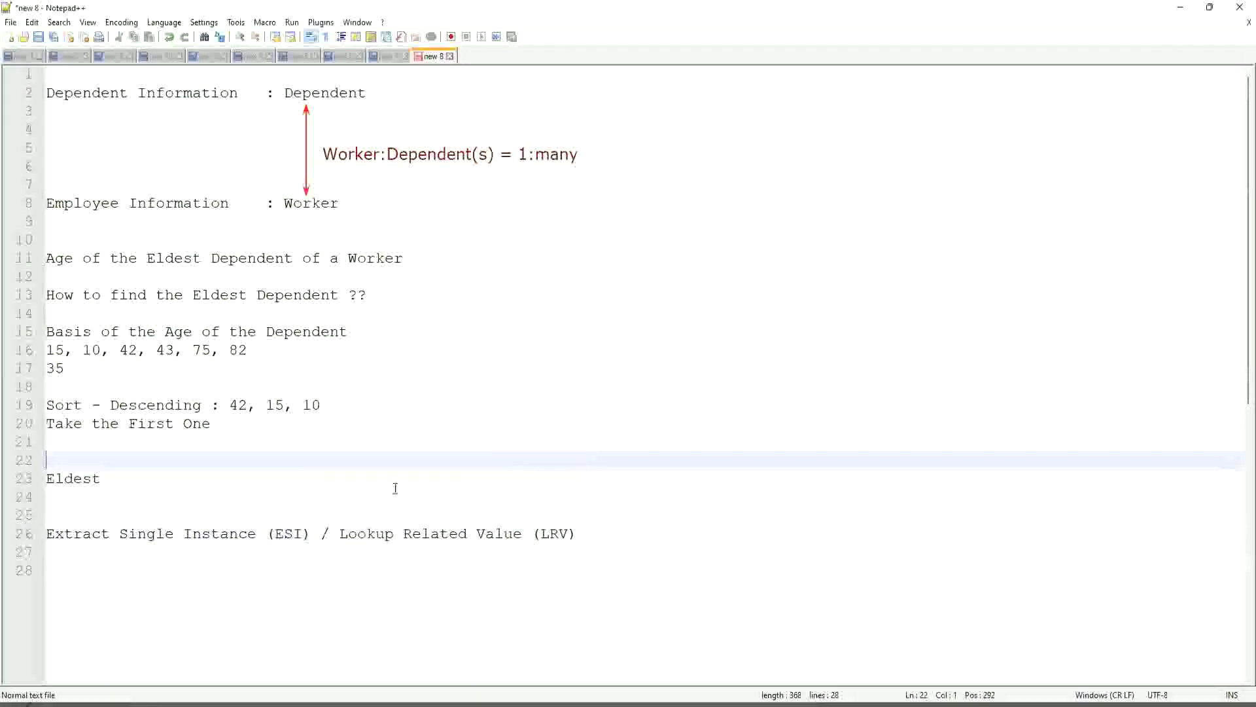
pyautogui.click(260, 503)
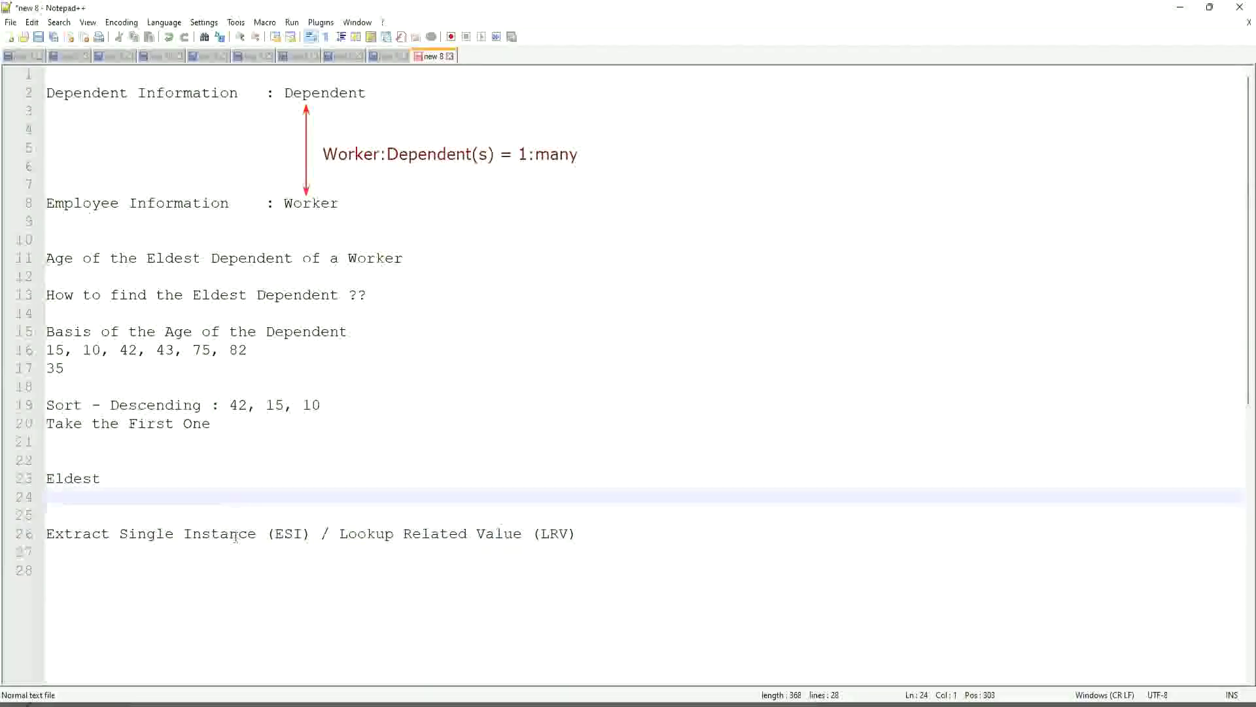
pyautogui.click(282, 532)
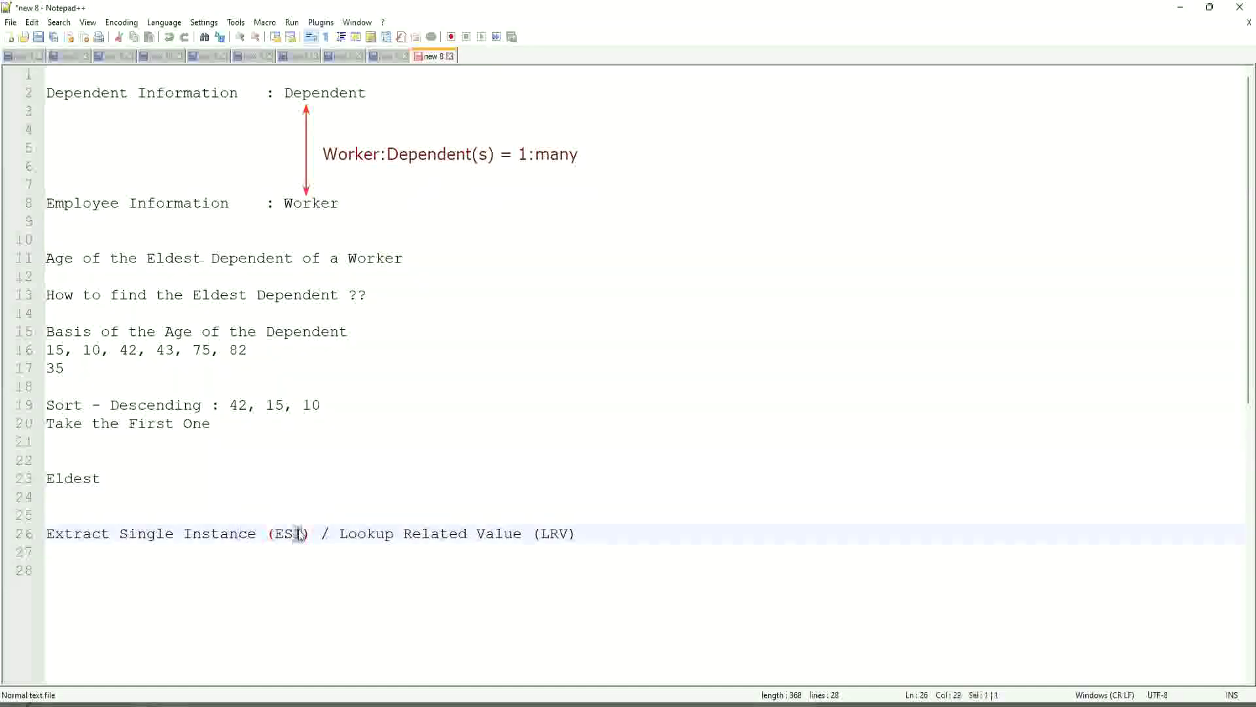